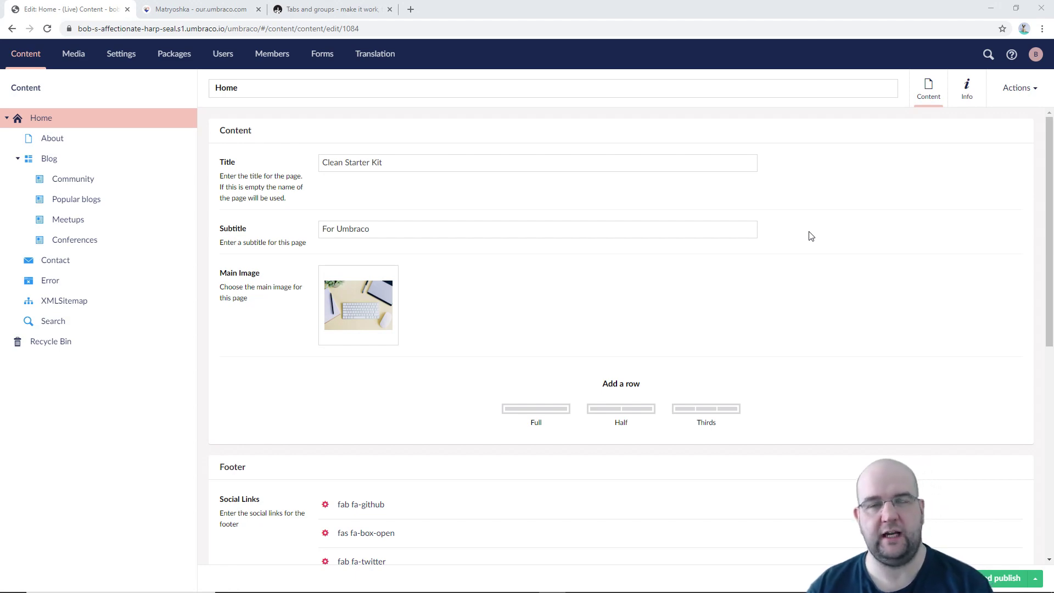
# - Look over the Matryoshka package page and its 91-download count
pyautogui.scroll(-7, 442, 181)
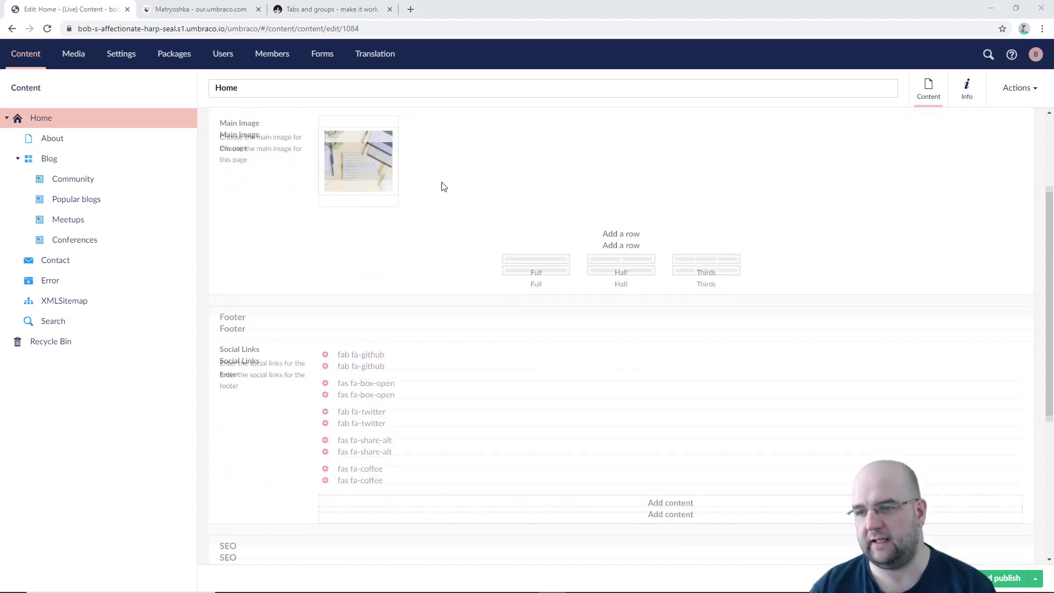
pyautogui.scroll(7, 447, 191)
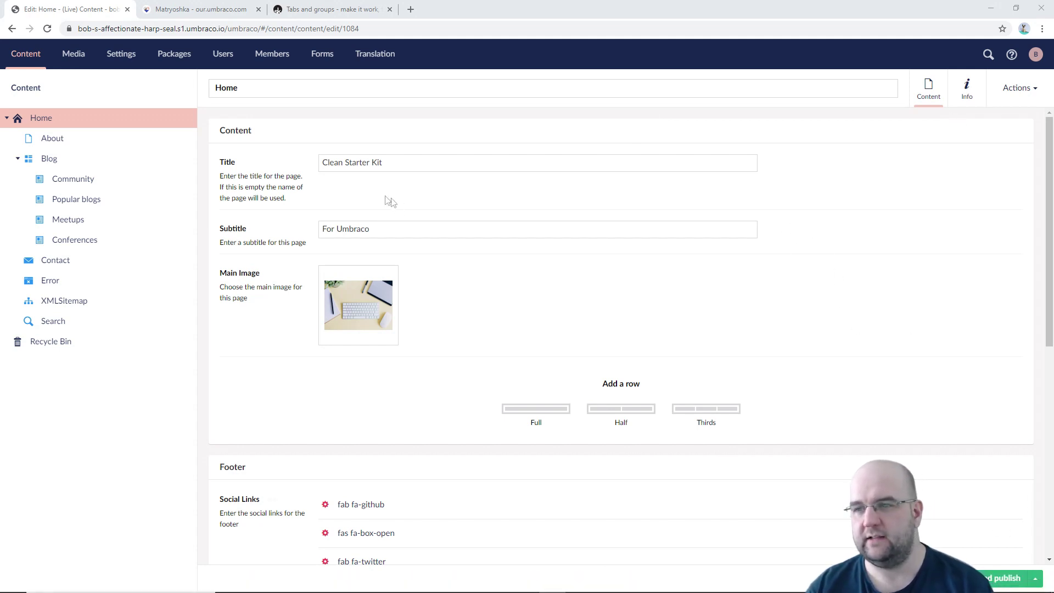
pyautogui.scroll(-7, 348, 198)
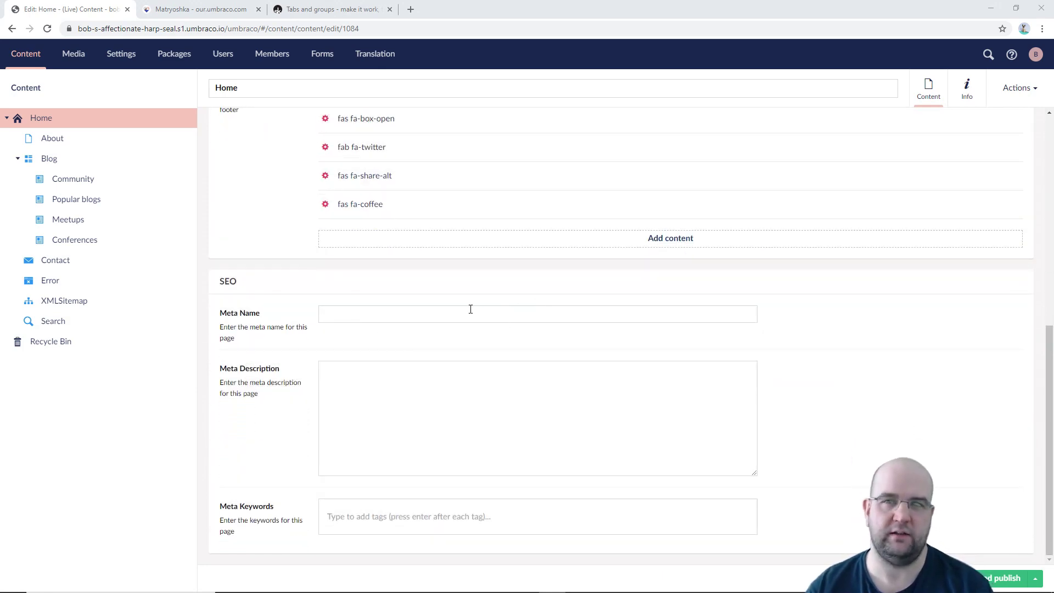
pyautogui.scroll(8, 470, 309)
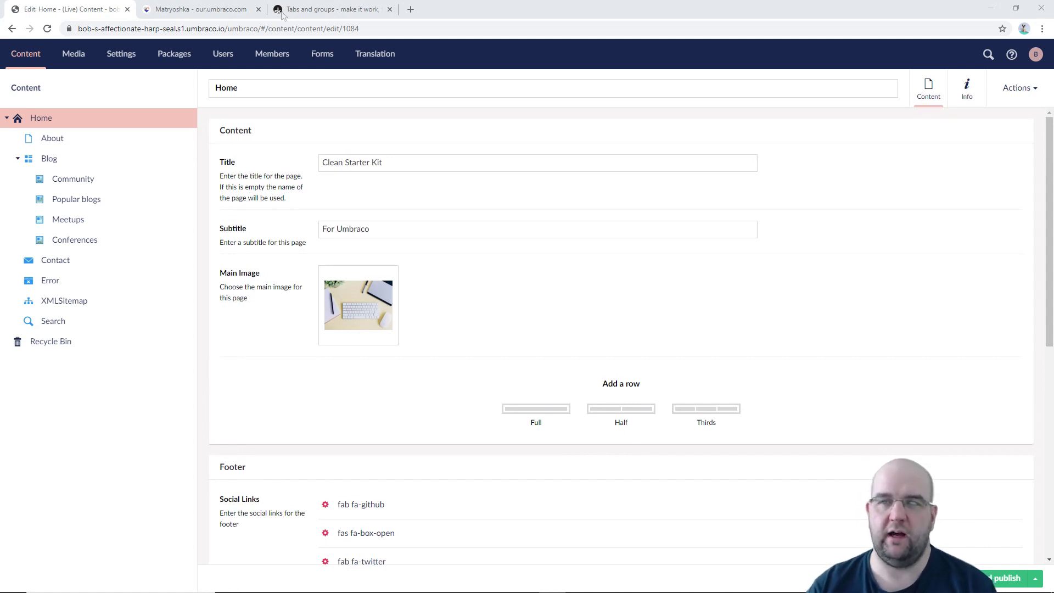
pyautogui.click(184, 15)
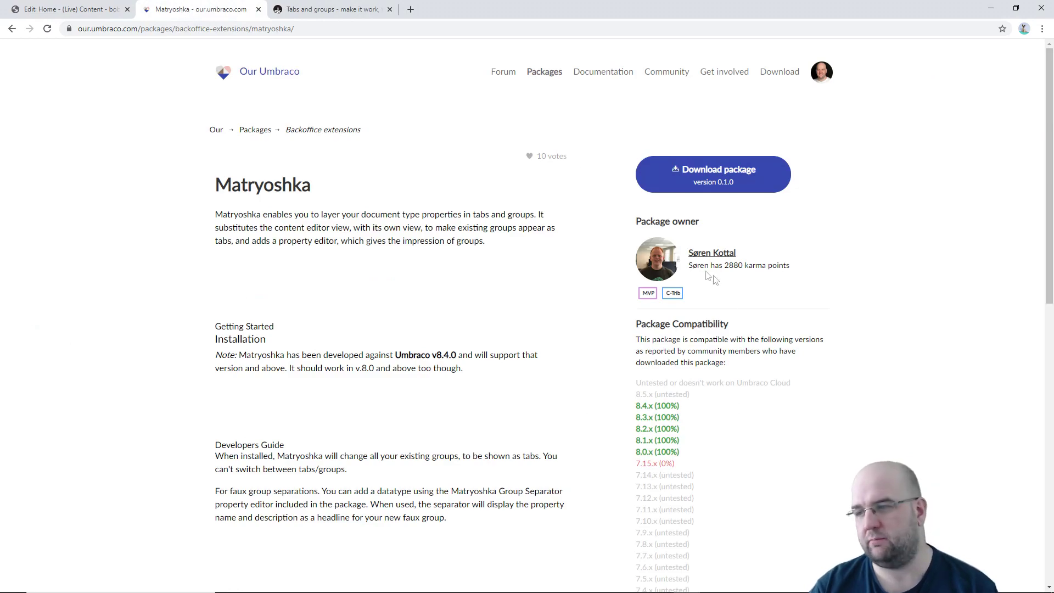
pyautogui.scroll(-10, 768, 341)
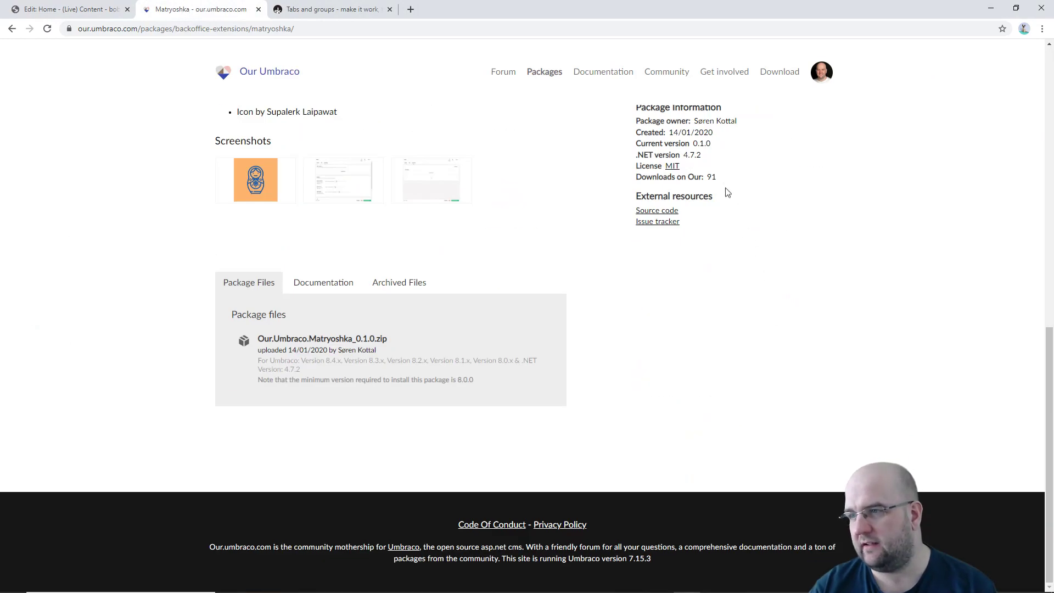
pyautogui.moveTo(719, 177); pyautogui.dragTo(706, 177)
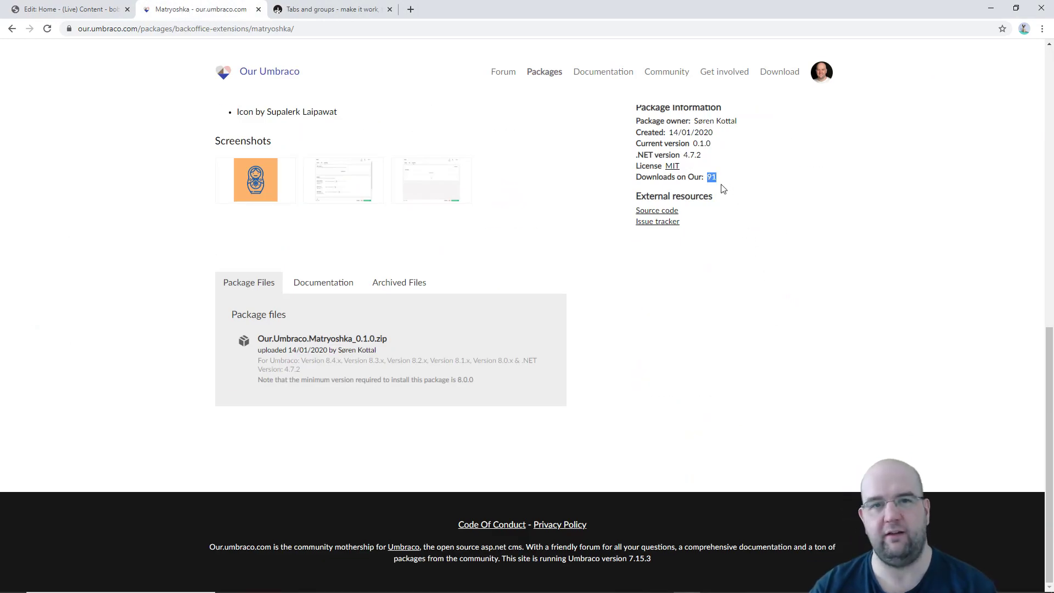
pyautogui.scroll(5, 738, 207)
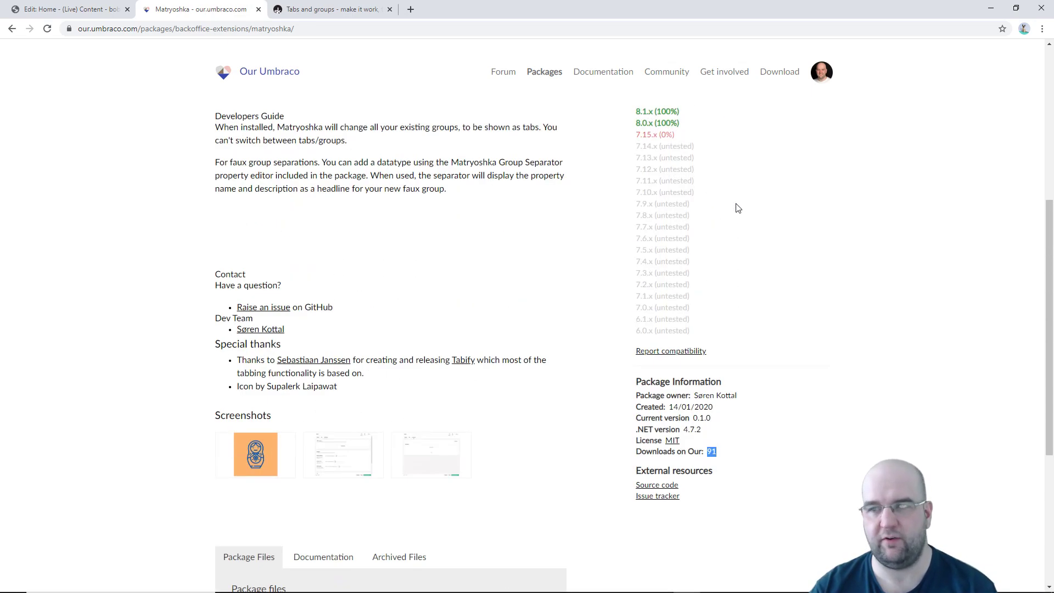
pyautogui.scroll(6, 737, 208)
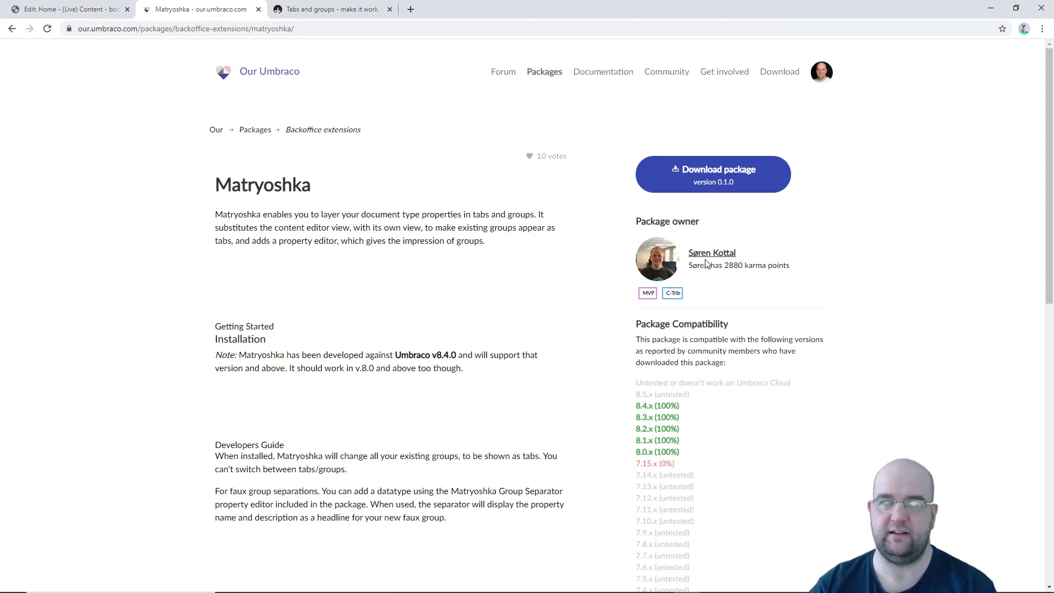
# - Open the backoffice package repository and scroll down to its new releases
pyautogui.click(88, 14)
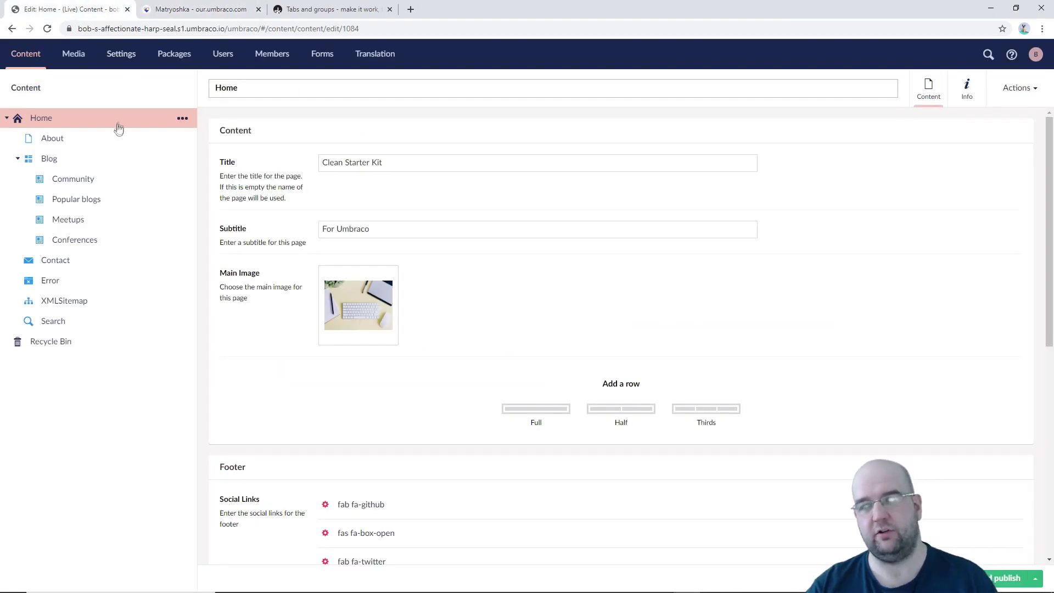
pyautogui.moveTo(130, 123)
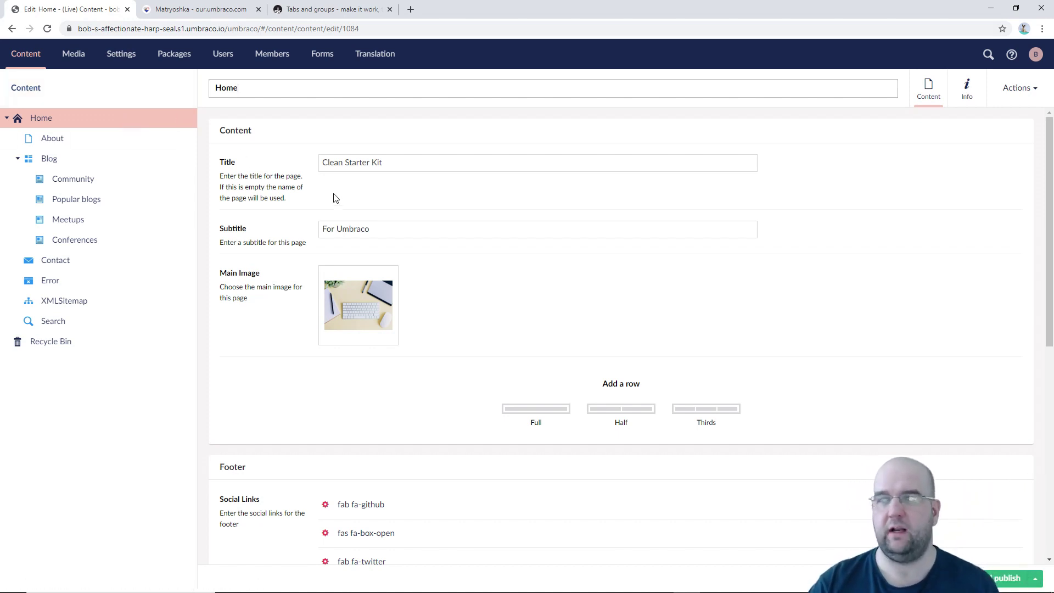
pyautogui.moveTo(98, 145)
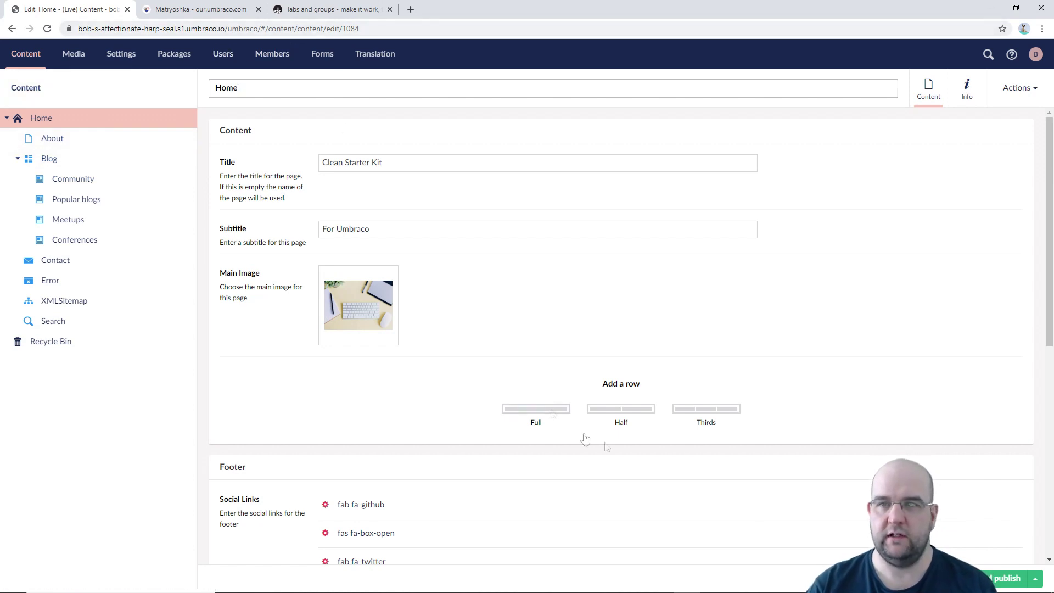
pyautogui.click(171, 55)
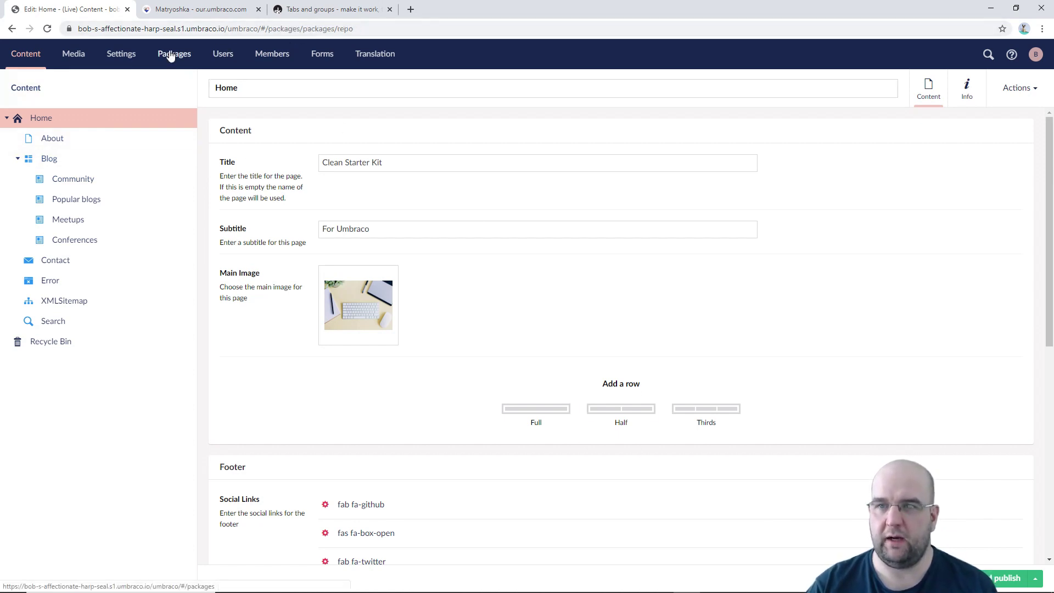
pyautogui.scroll(-5, 639, 226)
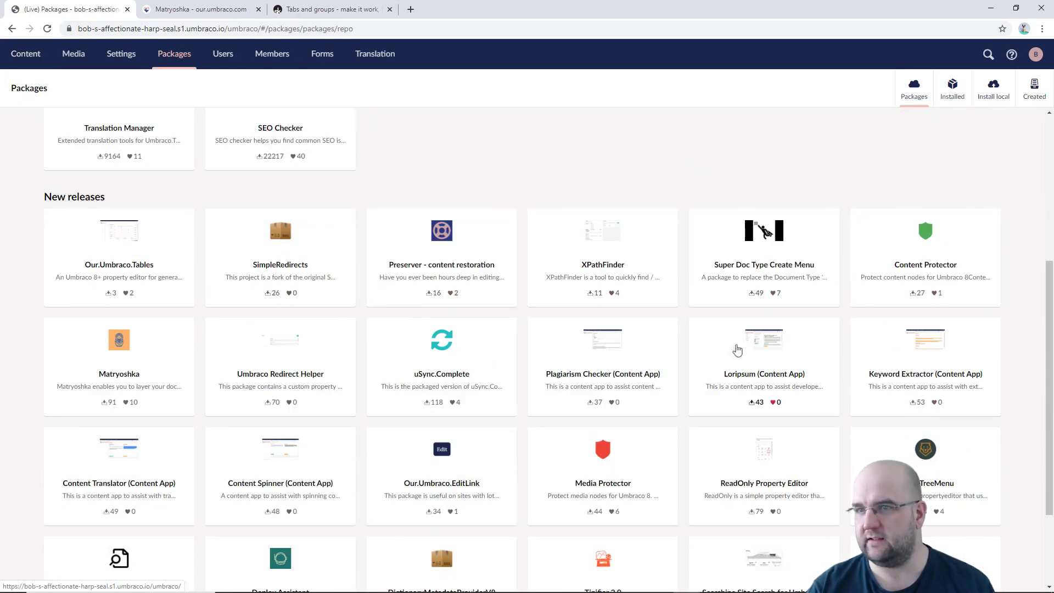
# - Recheck the Matryoshka web page, then open Matryoshka's details in the backoffice list
pyautogui.click(198, 10)
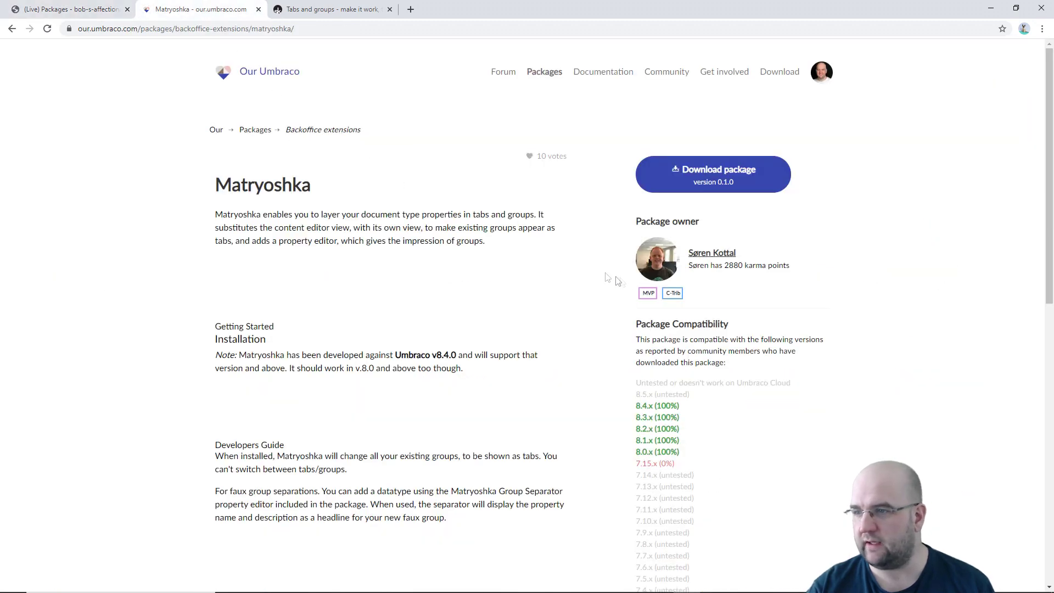
pyautogui.scroll(-8, 564, 259)
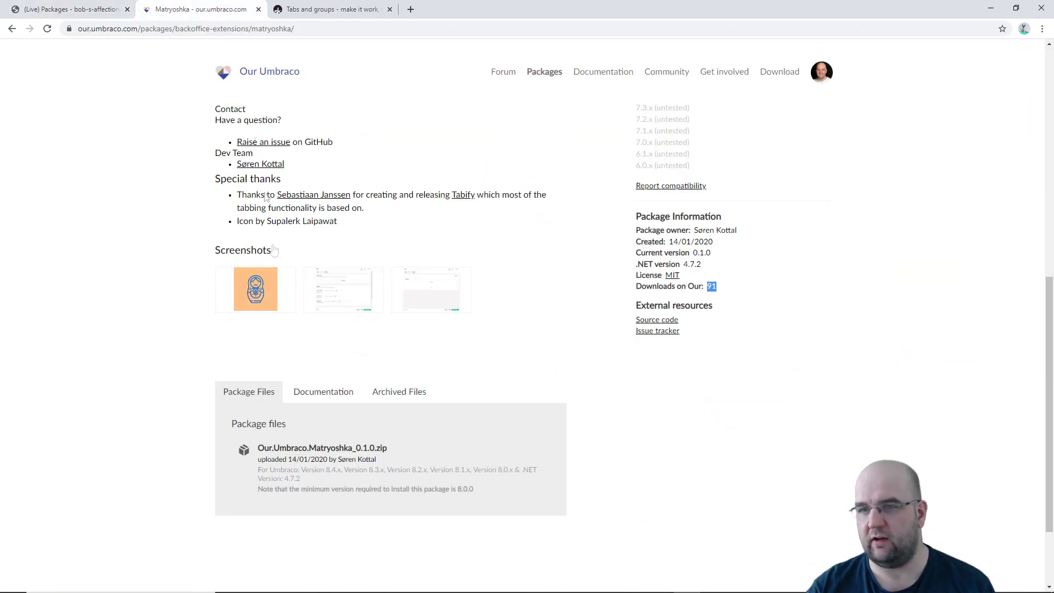
pyautogui.click(63, 9)
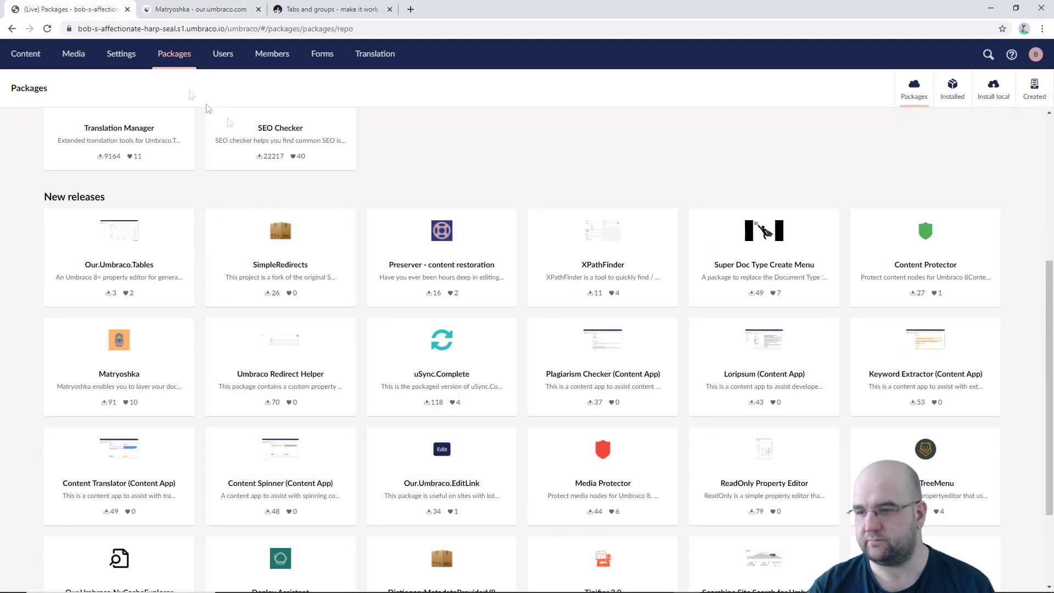
pyautogui.click(122, 349)
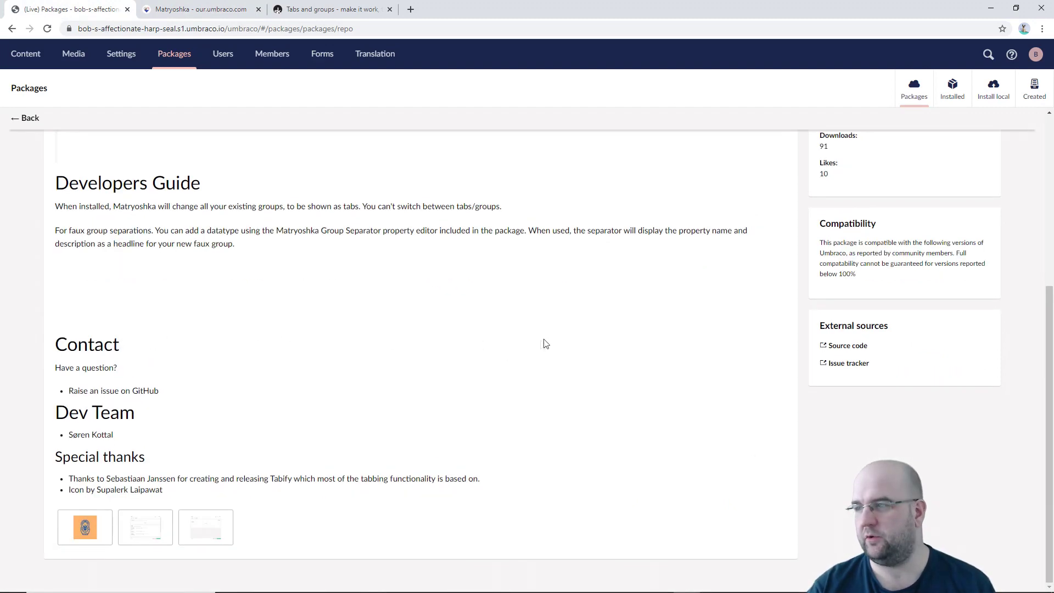
# - Install the Matryoshka package, accepting its terms of use
pyautogui.scroll(5, 545, 344)
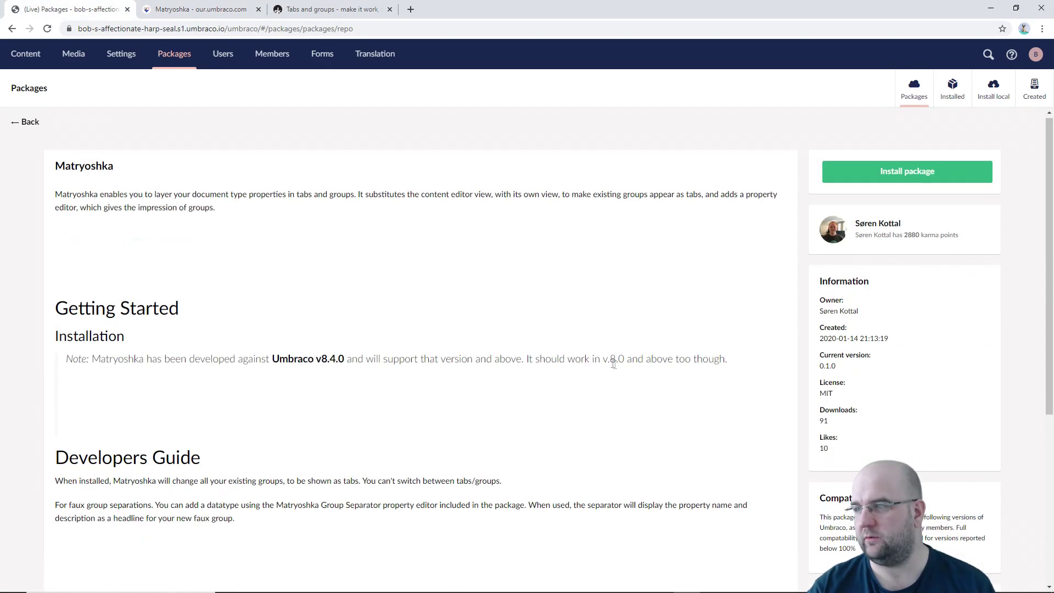
pyautogui.click(908, 184)
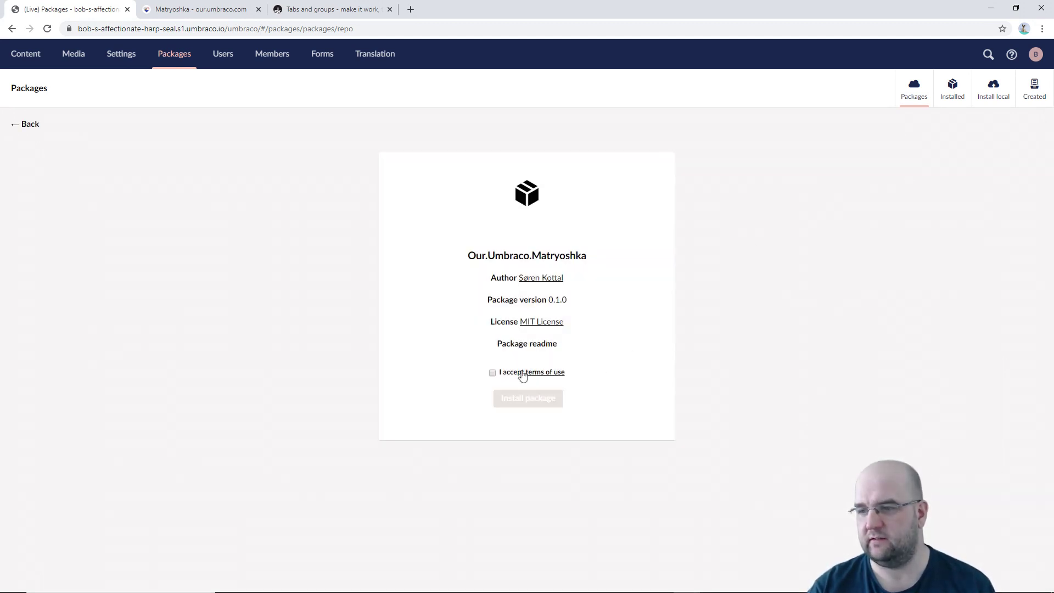
pyautogui.click(492, 372)
pyautogui.click(526, 400)
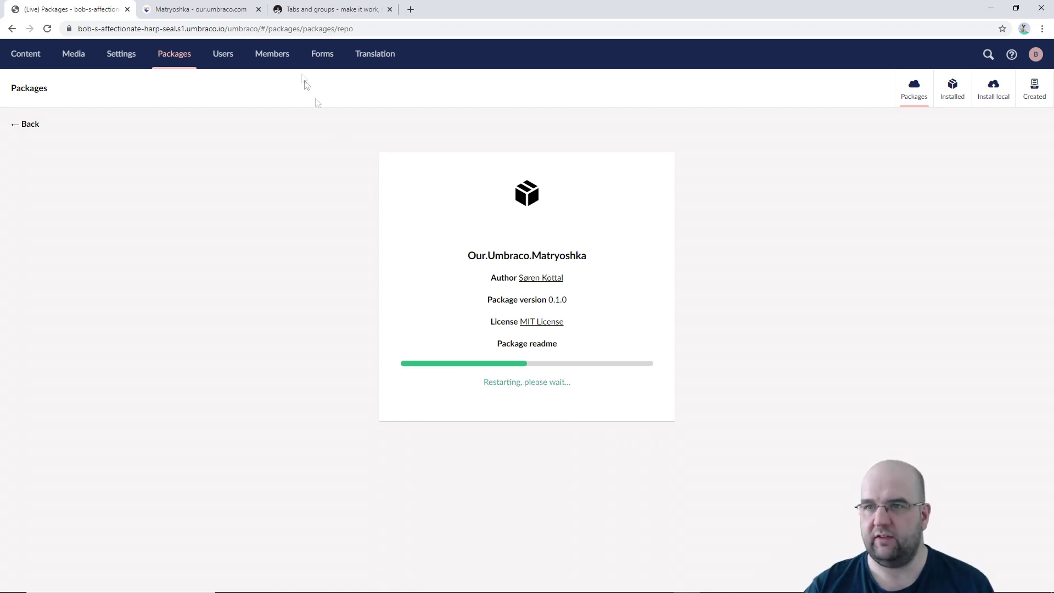
# - Finish the Matryoshka 0.1.0 installation so the backoffice reloads
pyautogui.click(220, 9)
pyautogui.scroll(10, 723, 265)
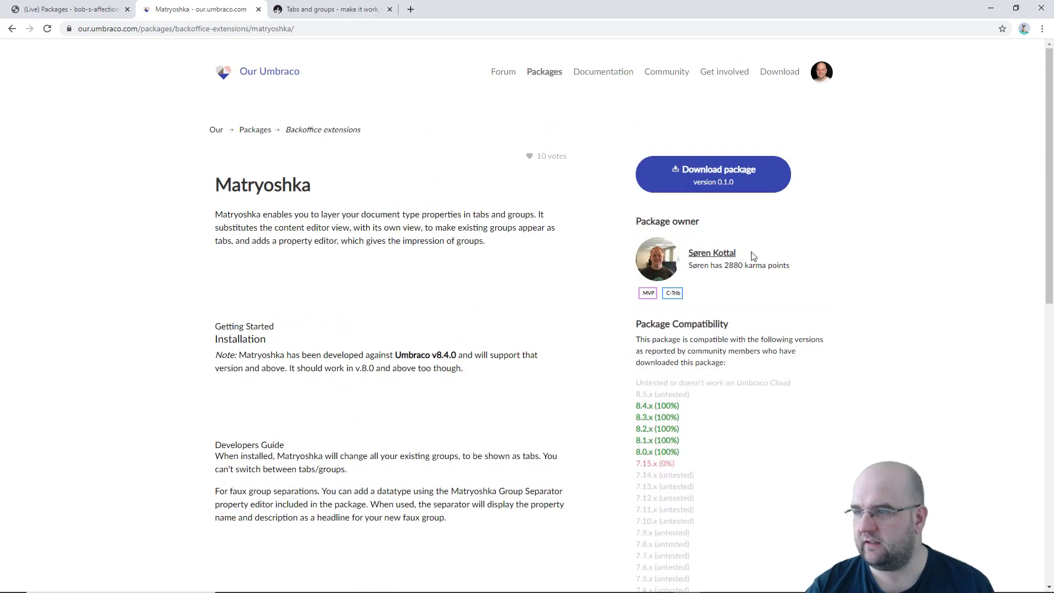
pyautogui.scroll(-5, 750, 255)
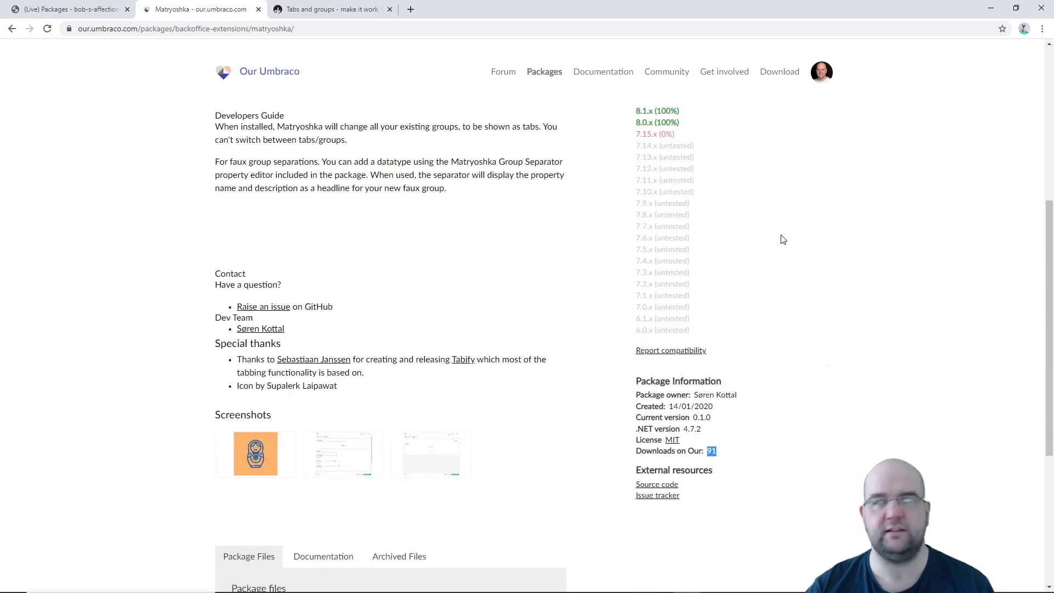
pyautogui.click(55, 10)
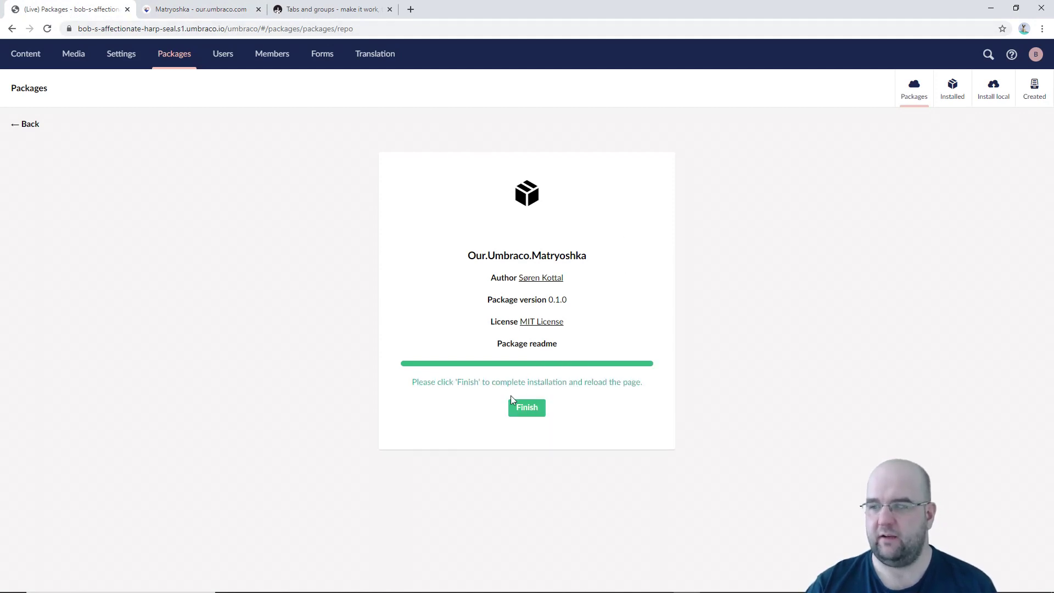
pyautogui.click(526, 407)
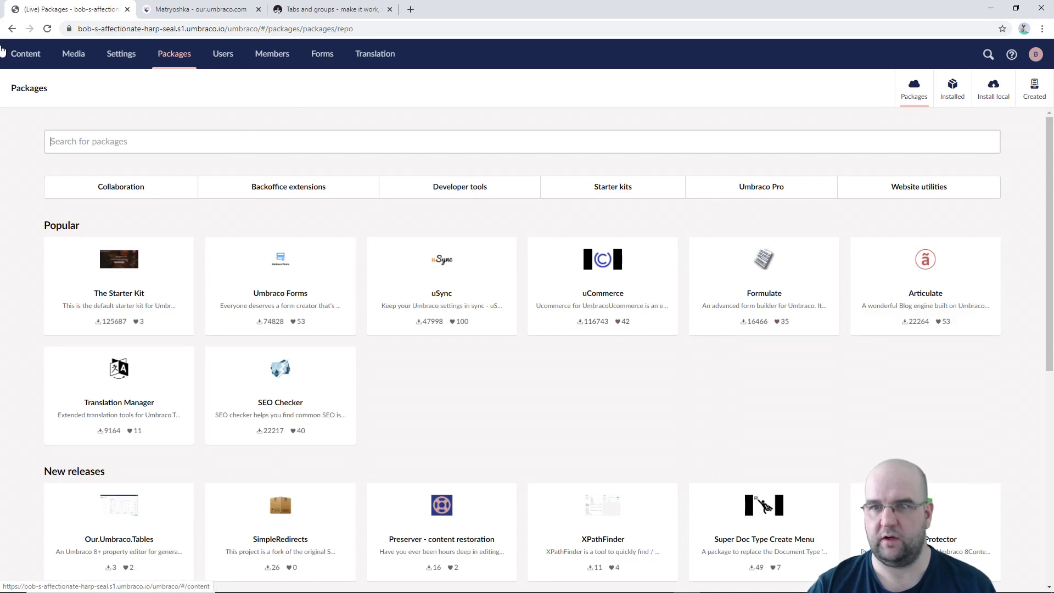
# - Browse Home's Content, Footer and SEO tabs, check Contact's Visibility tab, then enter Settings
pyautogui.click(25, 54)
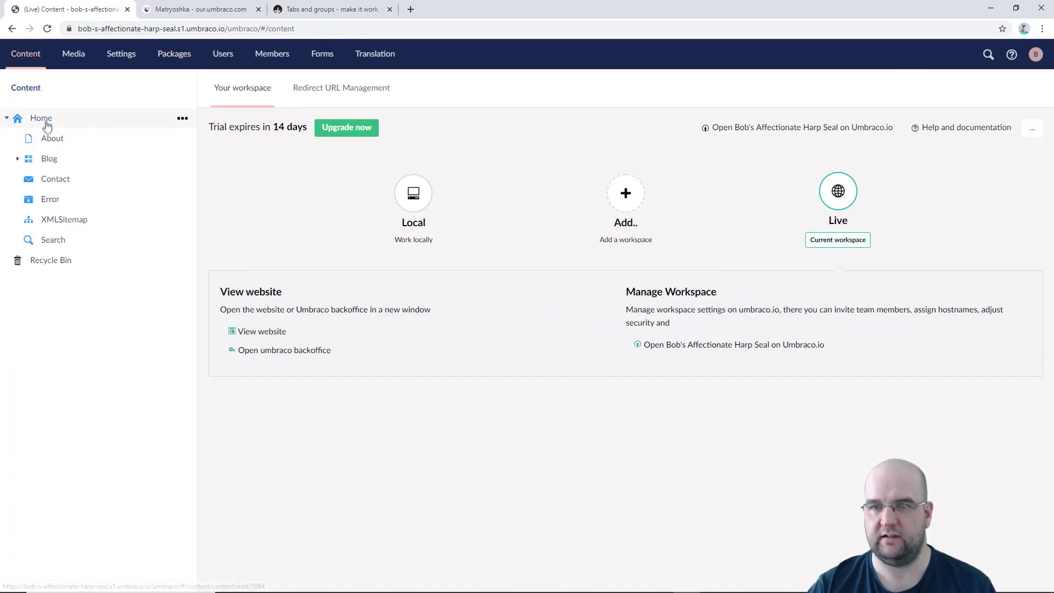
pyautogui.click(48, 127)
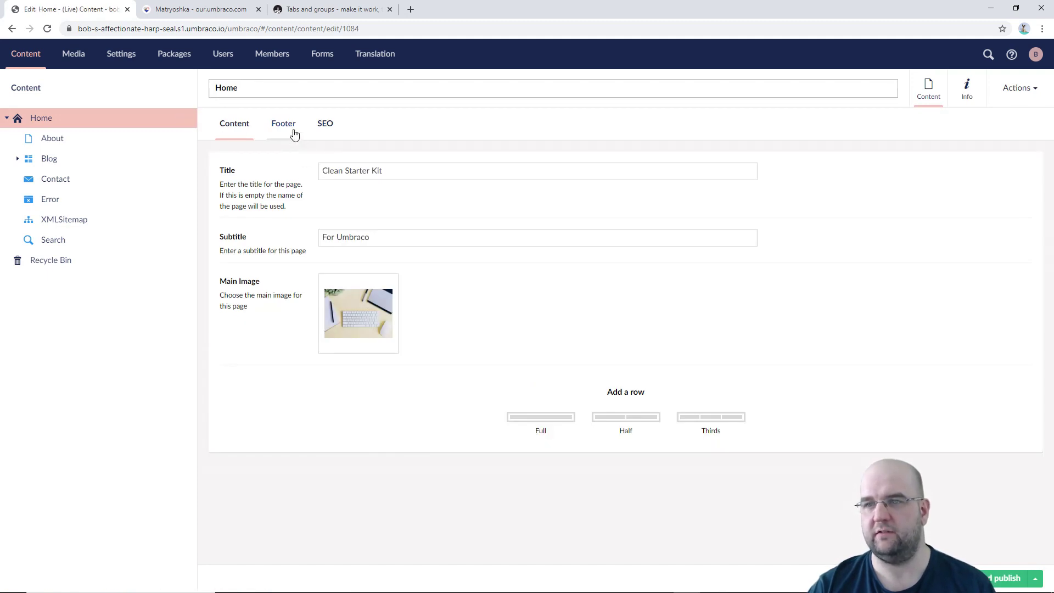
pyautogui.click(295, 132)
pyautogui.click(324, 124)
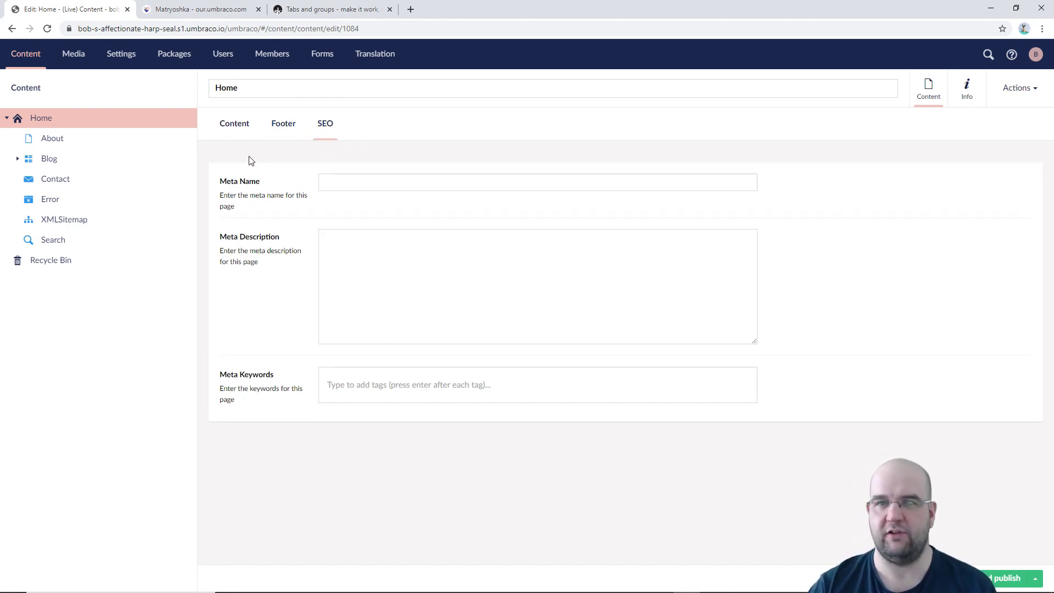
pyautogui.click(246, 125)
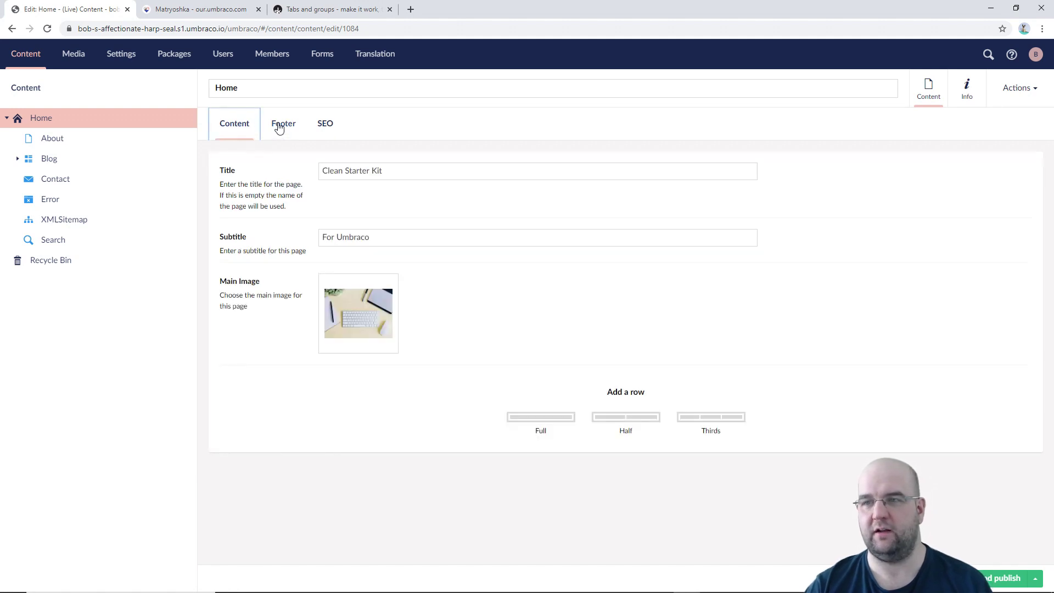
pyautogui.click(282, 126)
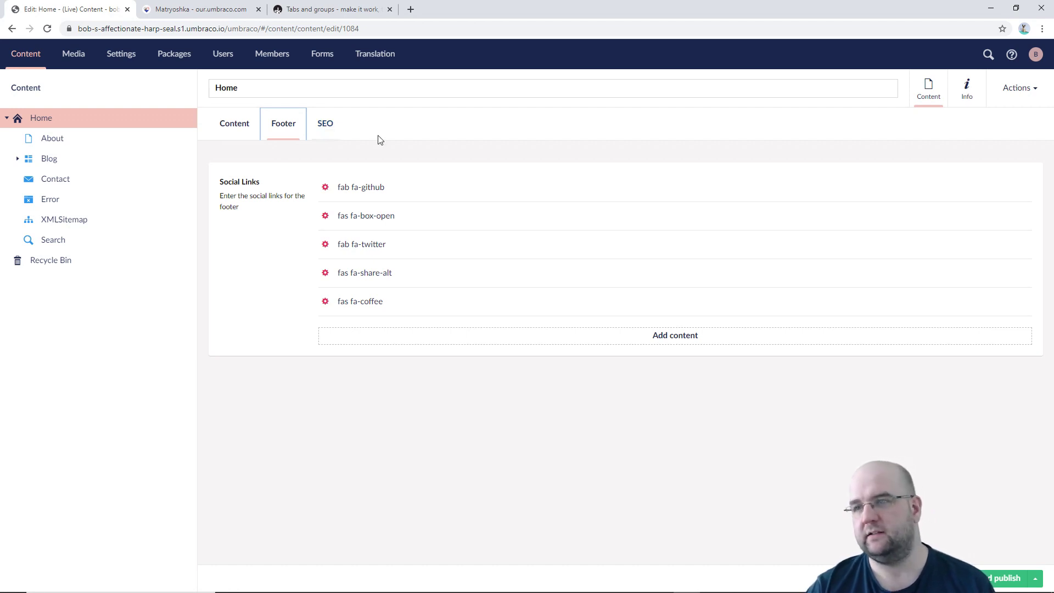
pyautogui.click(320, 134)
pyautogui.click(239, 132)
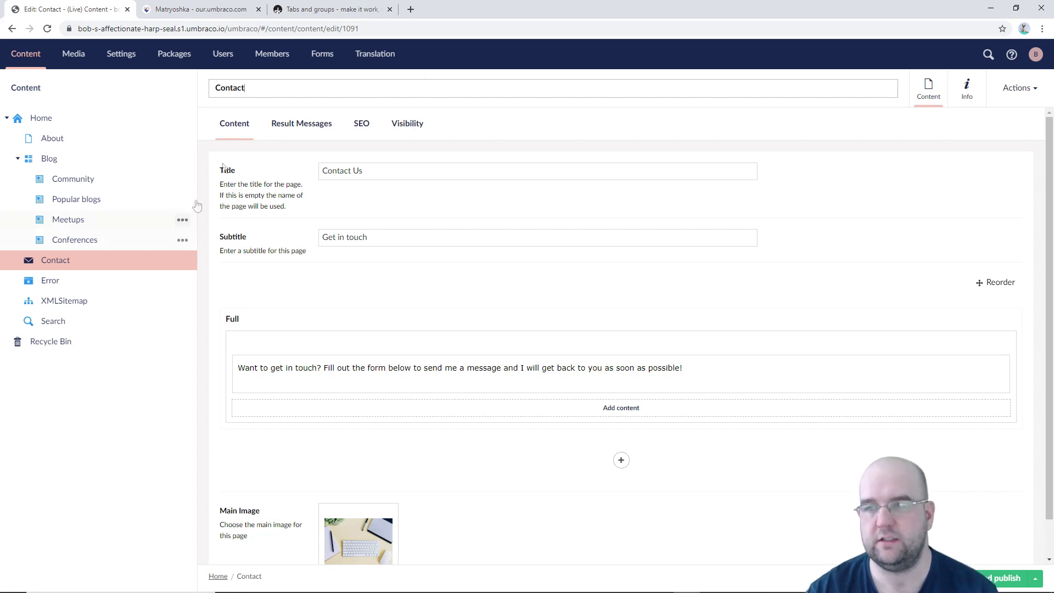
pyautogui.click(413, 126)
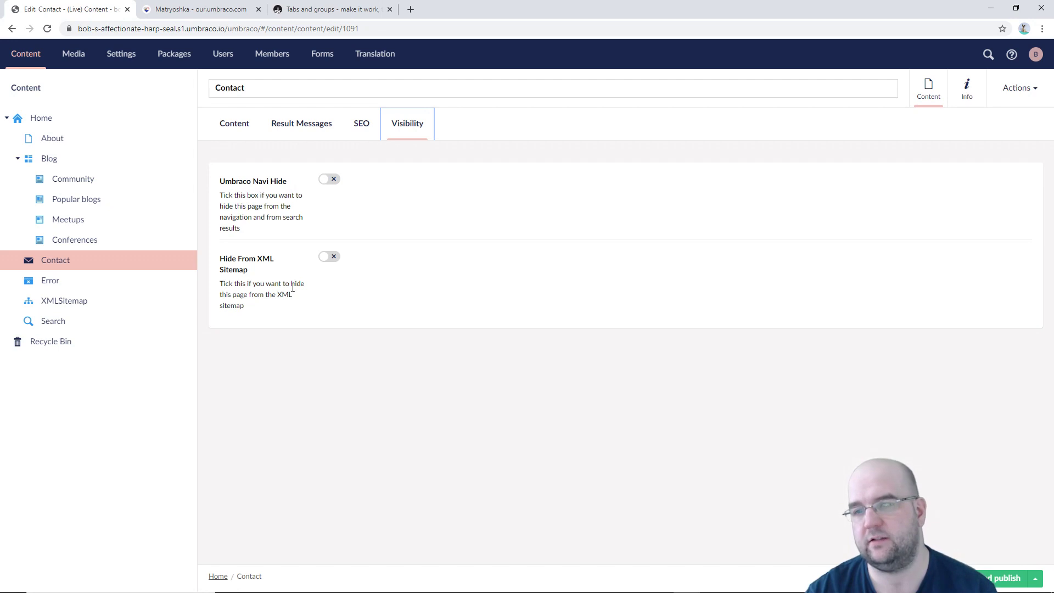
pyautogui.click(123, 53)
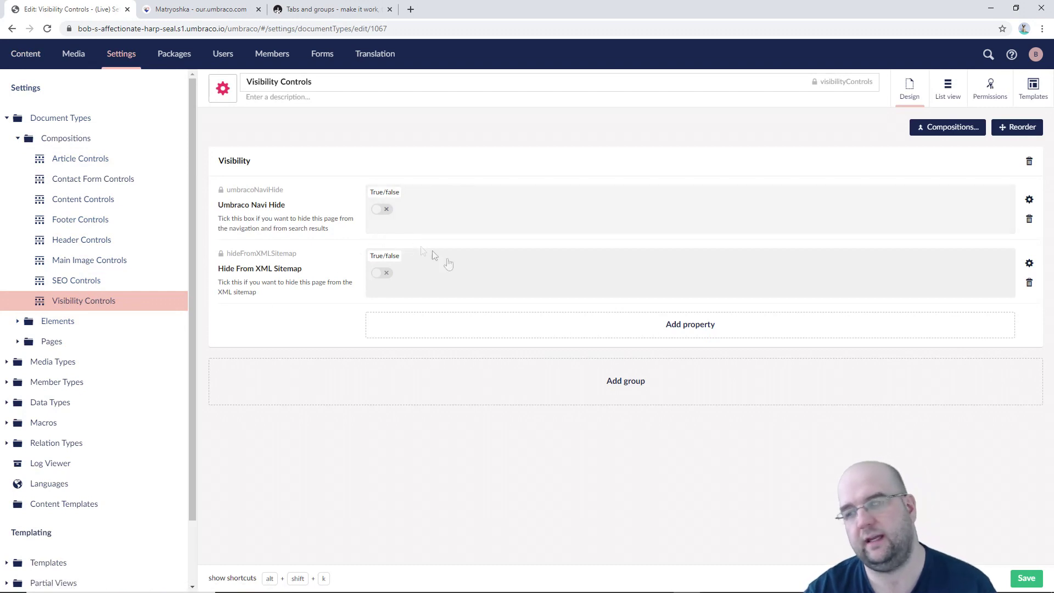
# - Create property 'Group 1', described 'You can add a label too', with the Matryoshka Group Separator editor
pyautogui.click(689, 324)
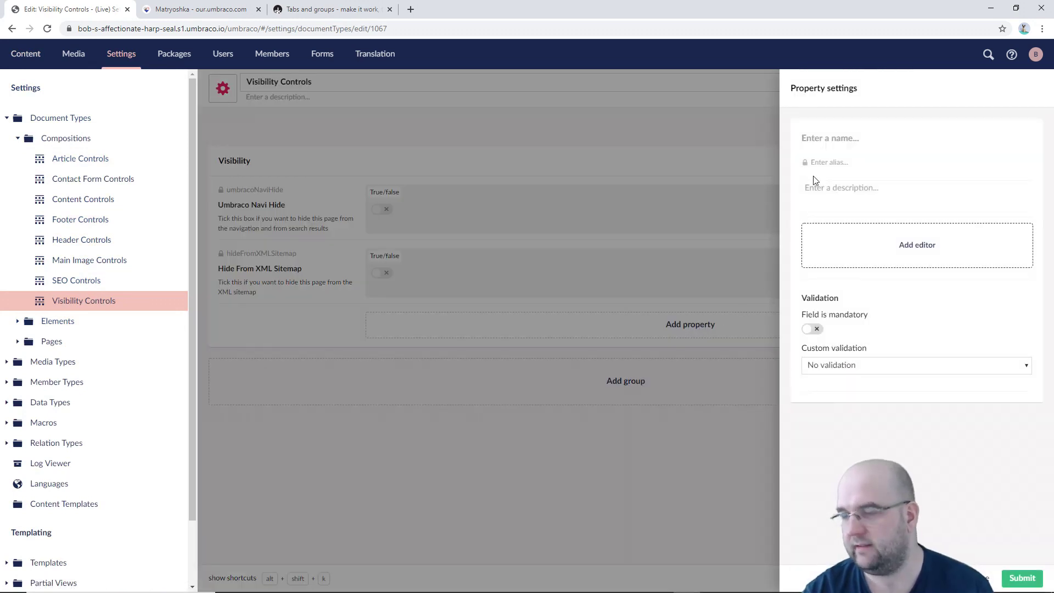
pyautogui.write('Gro')
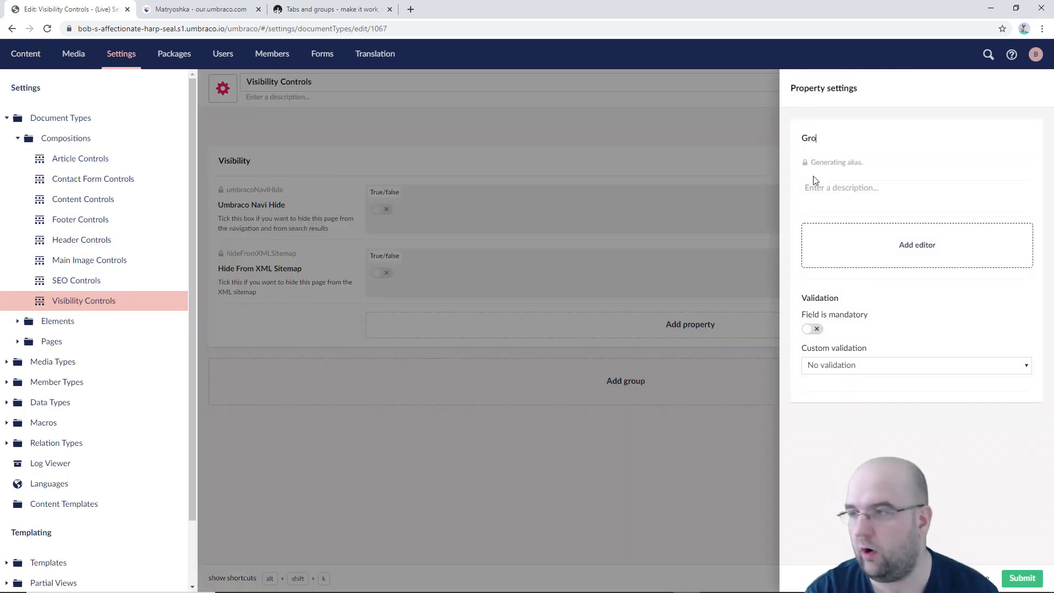
pyautogui.write('up 1')
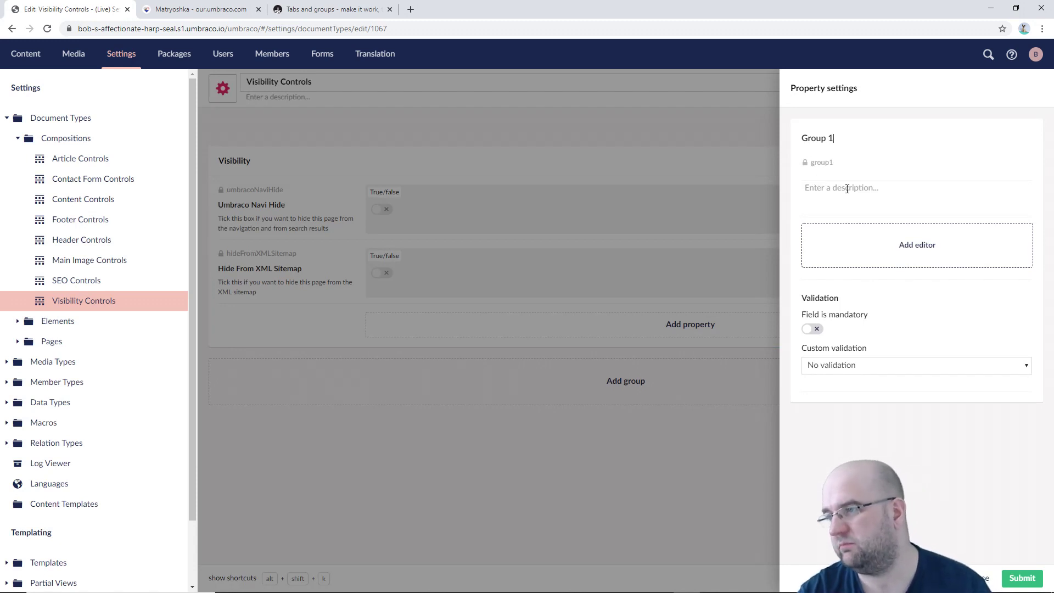
pyautogui.write('You can add a label too')
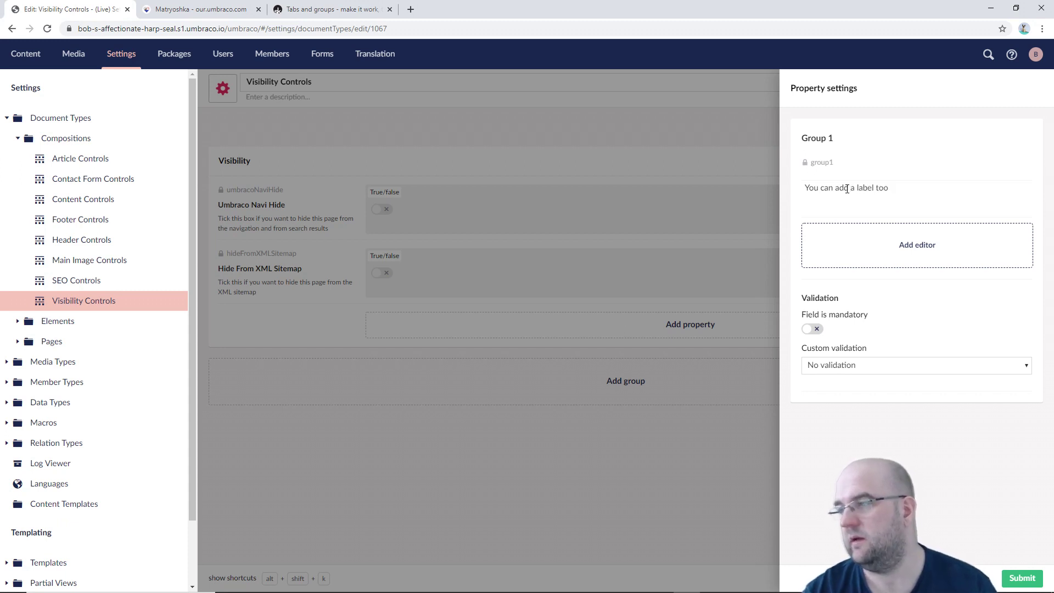
pyautogui.moveTo(889, 188); pyautogui.dragTo(723, 183)
pyautogui.click(926, 246)
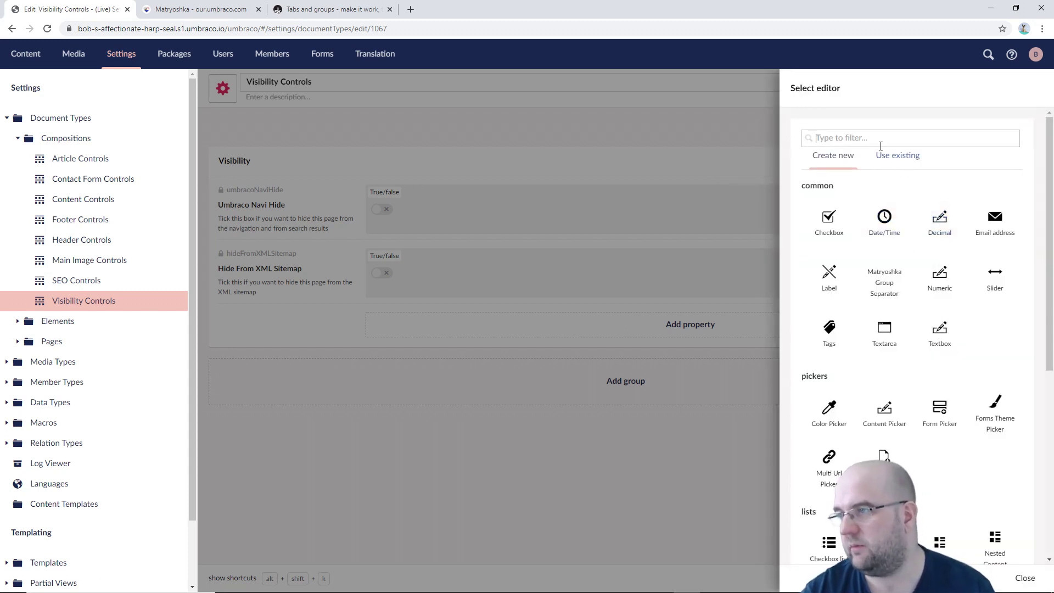
pyautogui.write('matry')
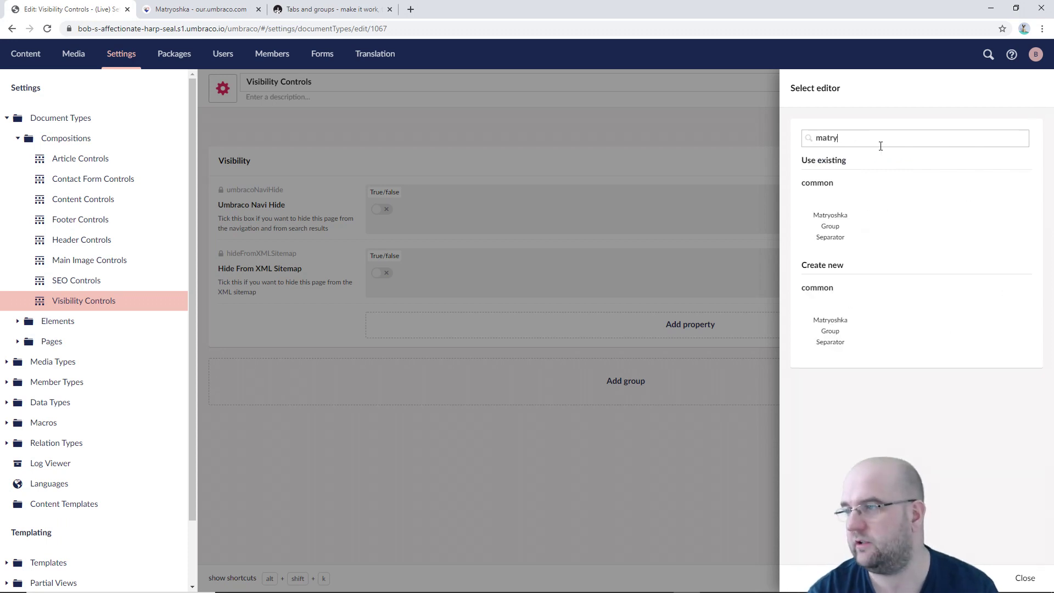
pyautogui.click(830, 220)
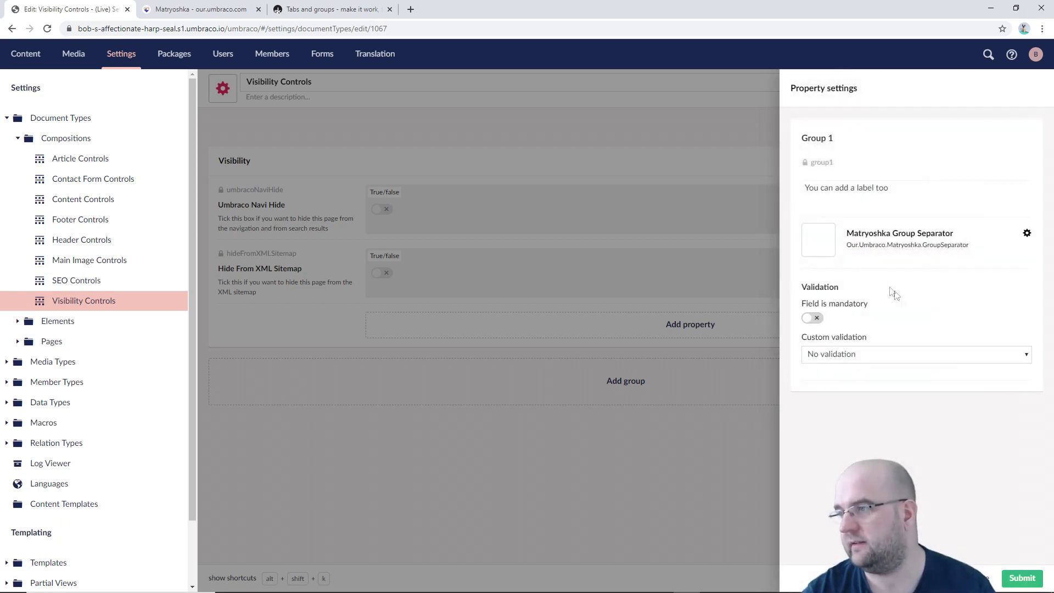
pyautogui.click(1022, 578)
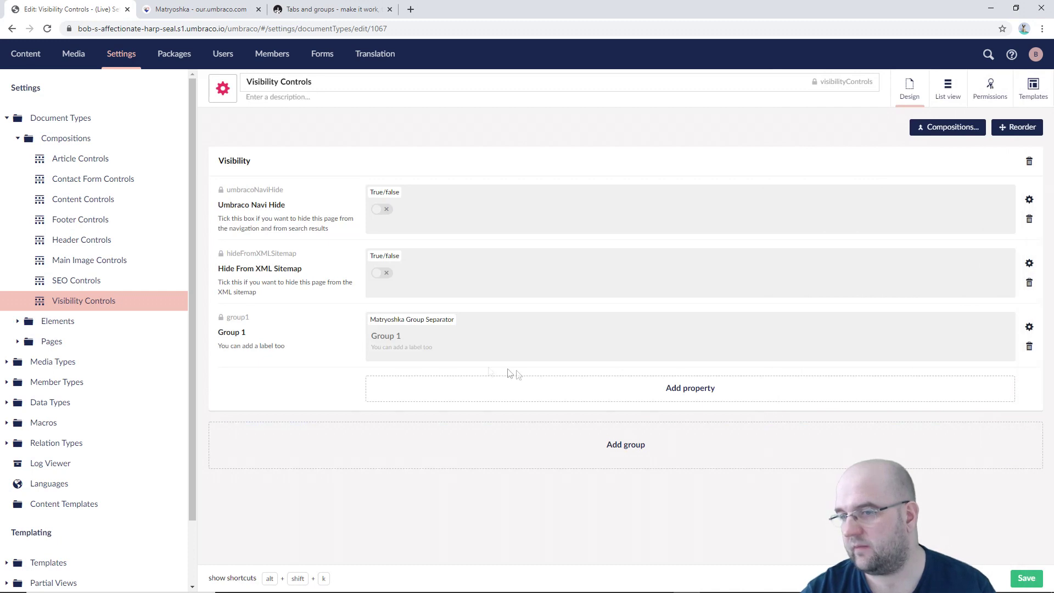
# - Create property 'Group 2', described 'This is the second group', using the Matryoshka Group Separator editor
pyautogui.click(691, 390)
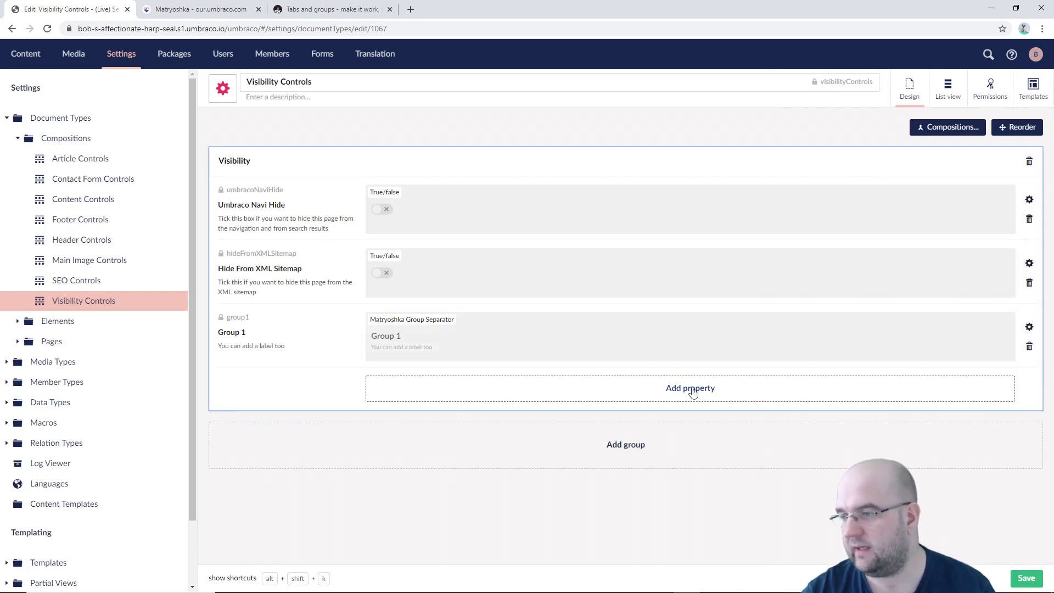
pyautogui.write('Gro')
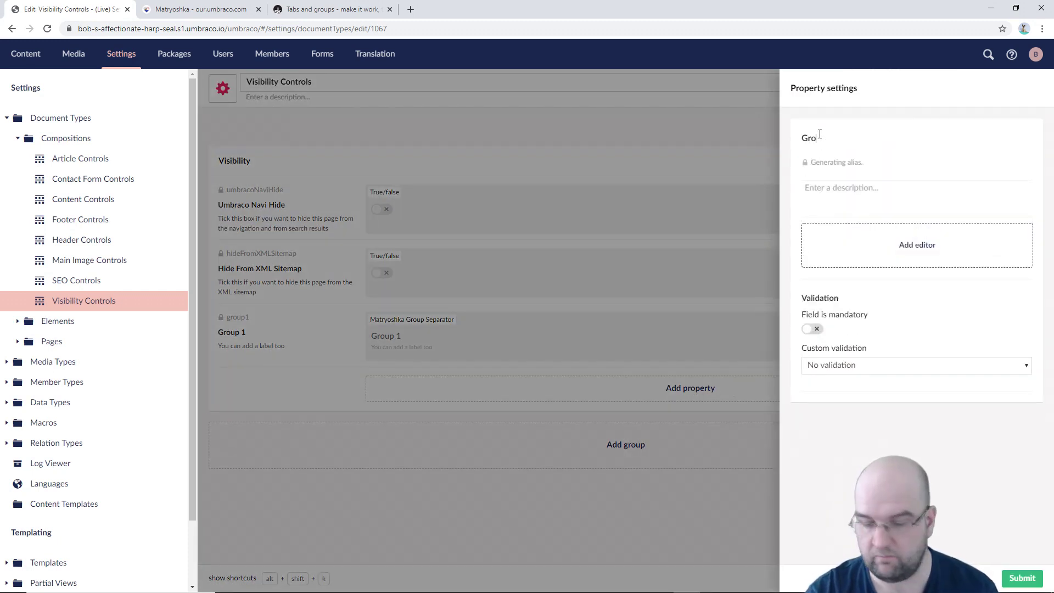
pyautogui.write('up 2')
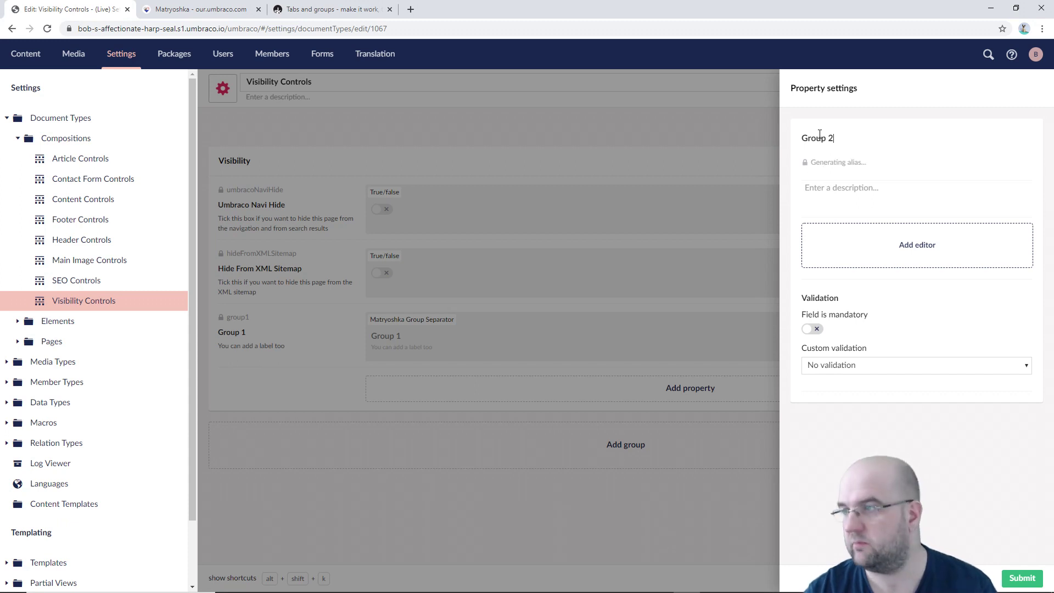
pyautogui.click(830, 185)
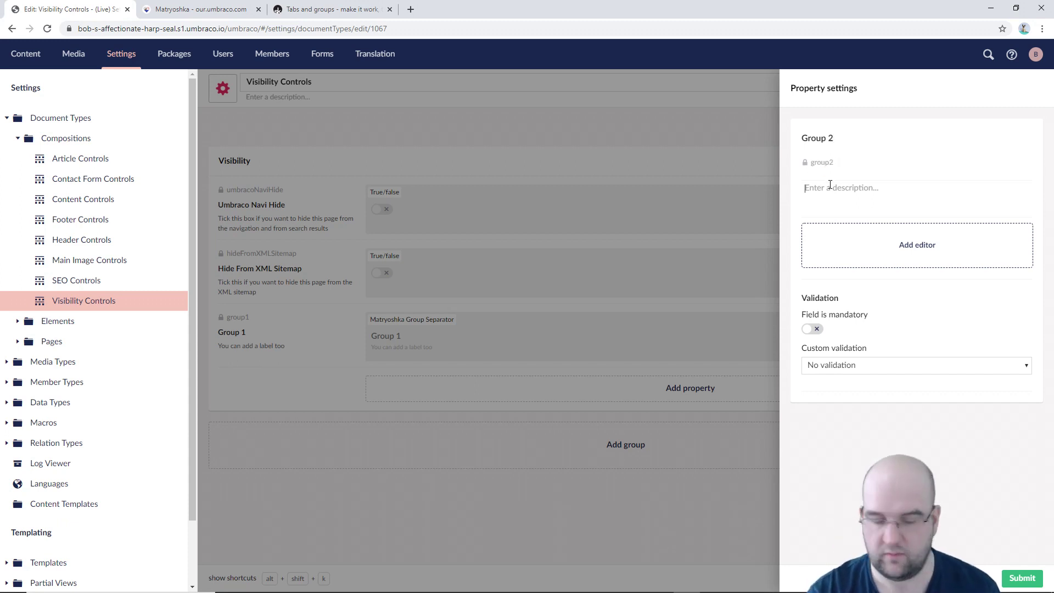
pyautogui.write('This is the second group')
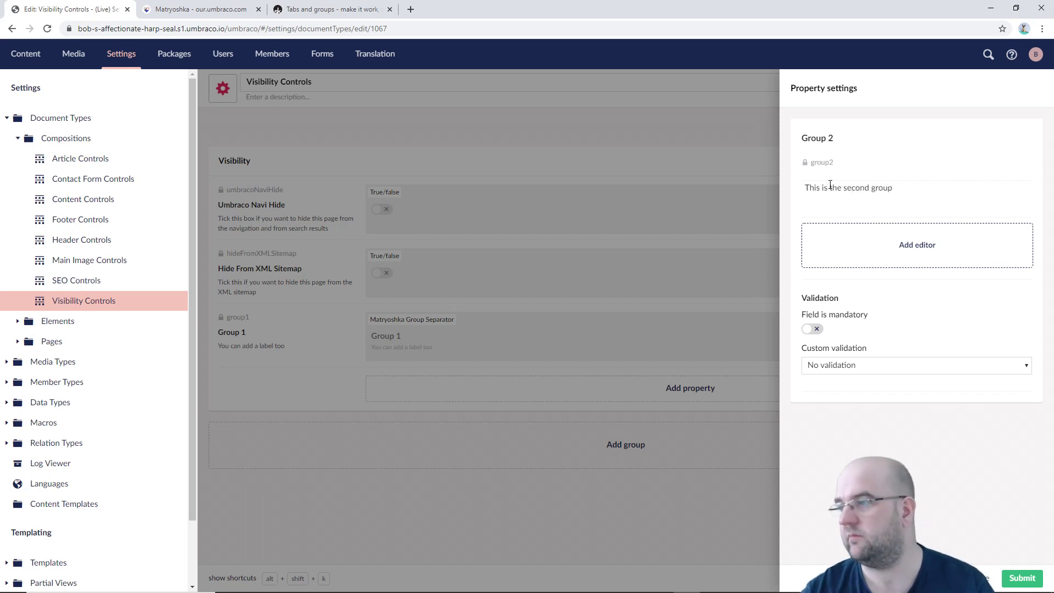
pyautogui.click(919, 255)
pyautogui.write('m')
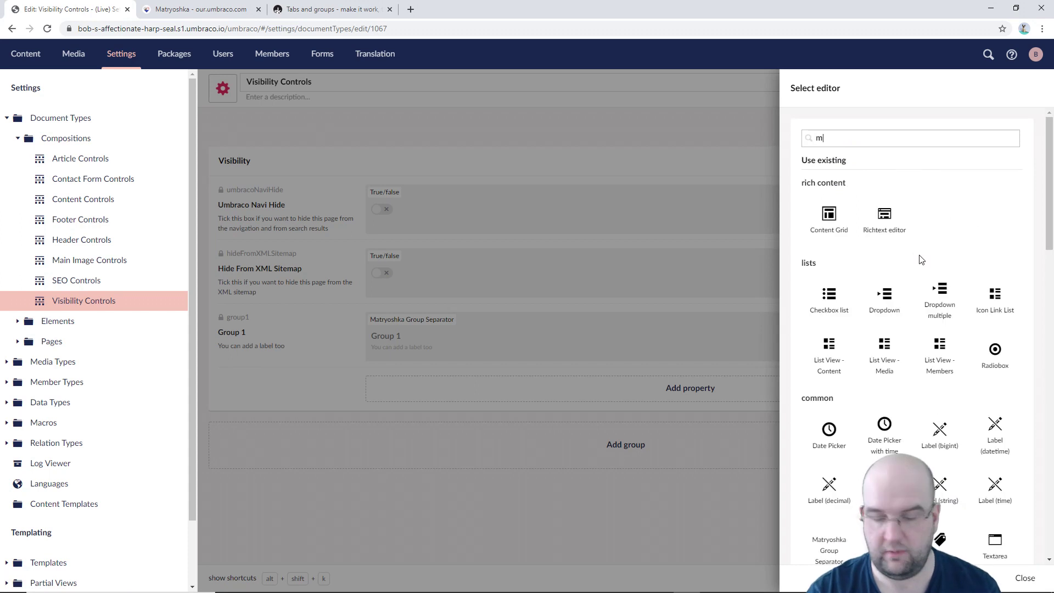
pyautogui.write('at')
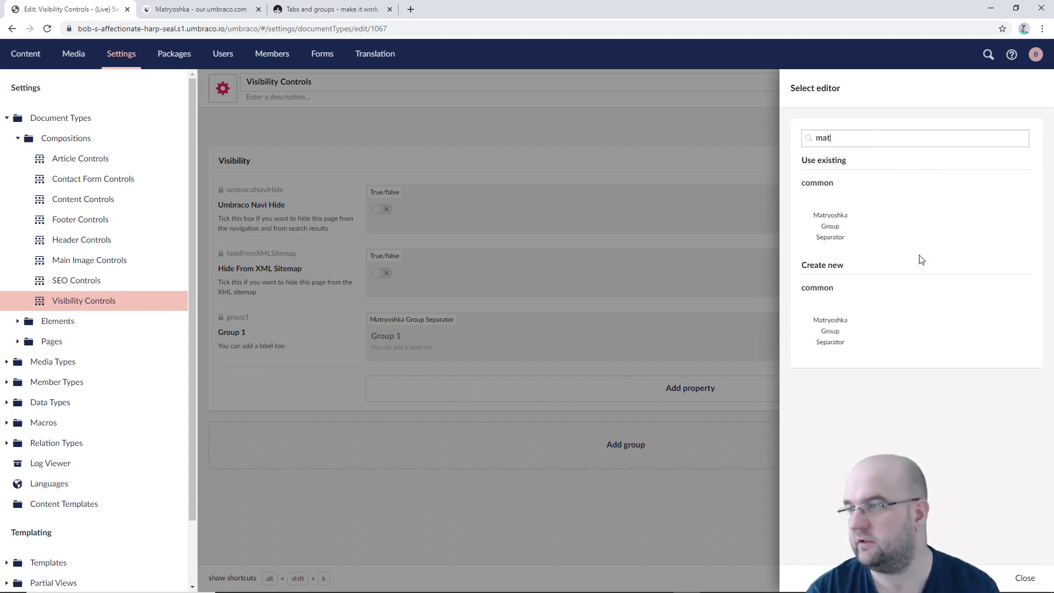
pyautogui.click(829, 231)
pyautogui.click(1024, 578)
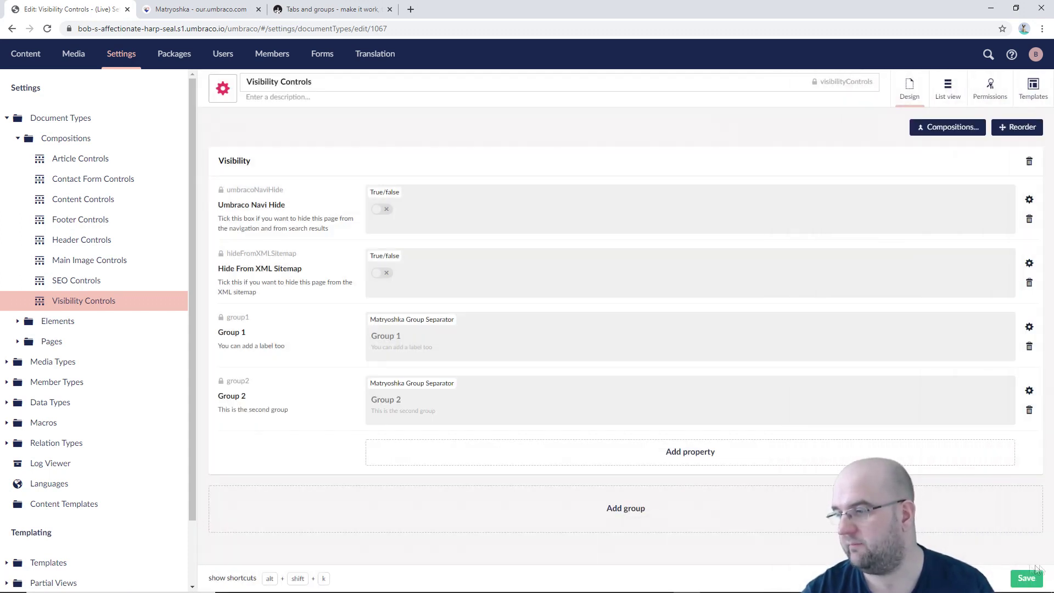
# - Reorder to Group 1, Navi Hide, Group 2, XML Sitemap, save, and go to Content
pyautogui.click(1015, 127)
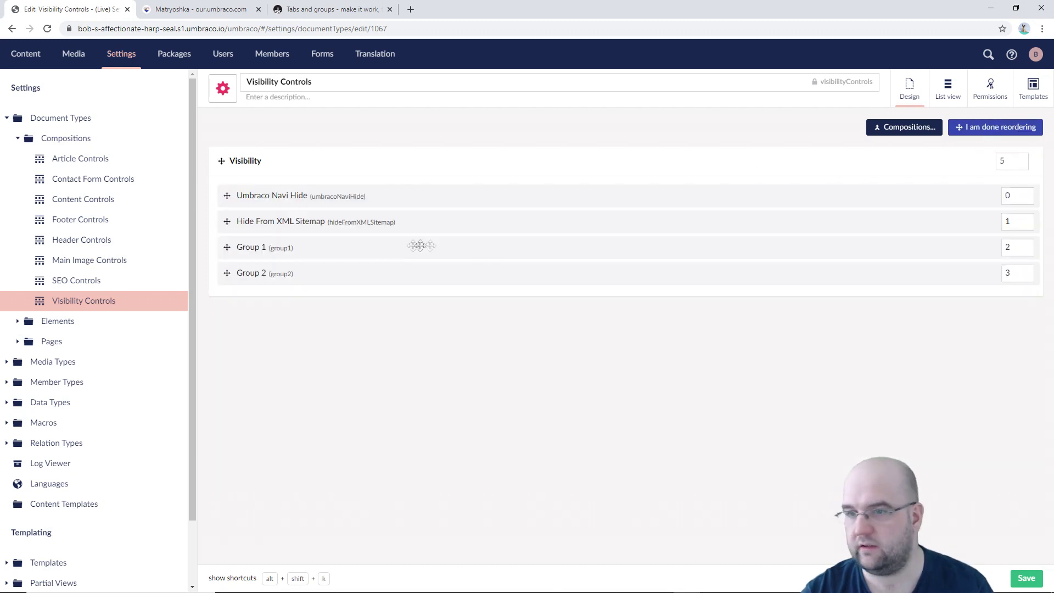
pyautogui.moveTo(291, 249); pyautogui.dragTo(296, 195)
pyautogui.moveTo(277, 272); pyautogui.dragTo(275, 247)
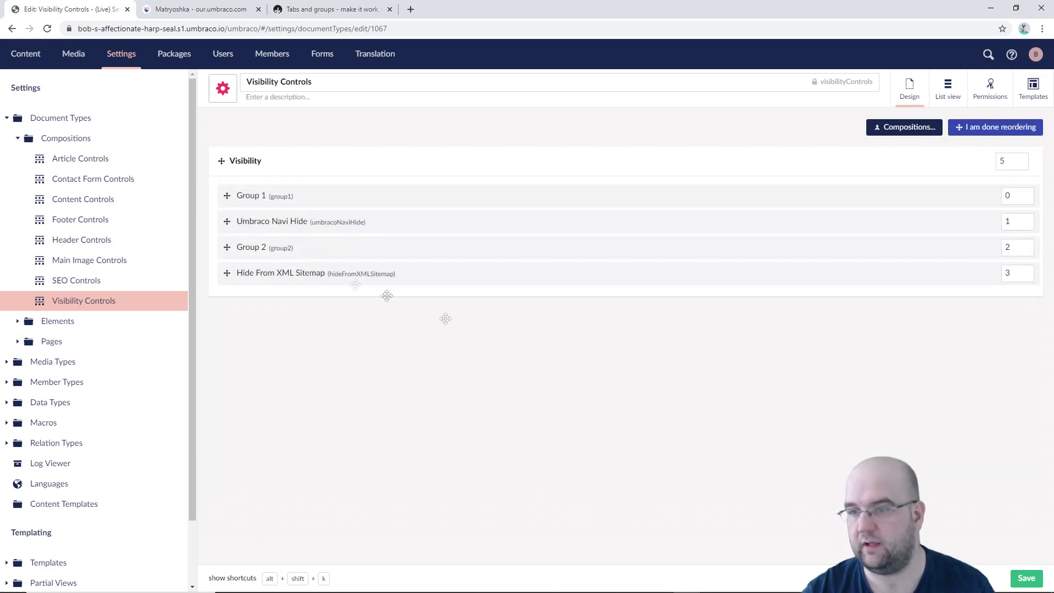
pyautogui.click(1026, 578)
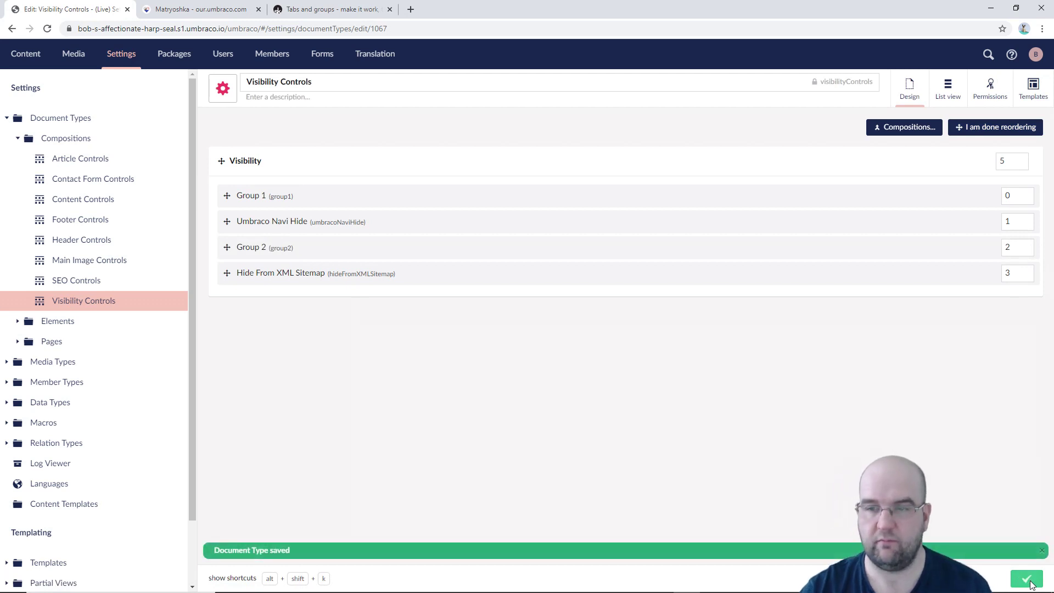
pyautogui.click(25, 58)
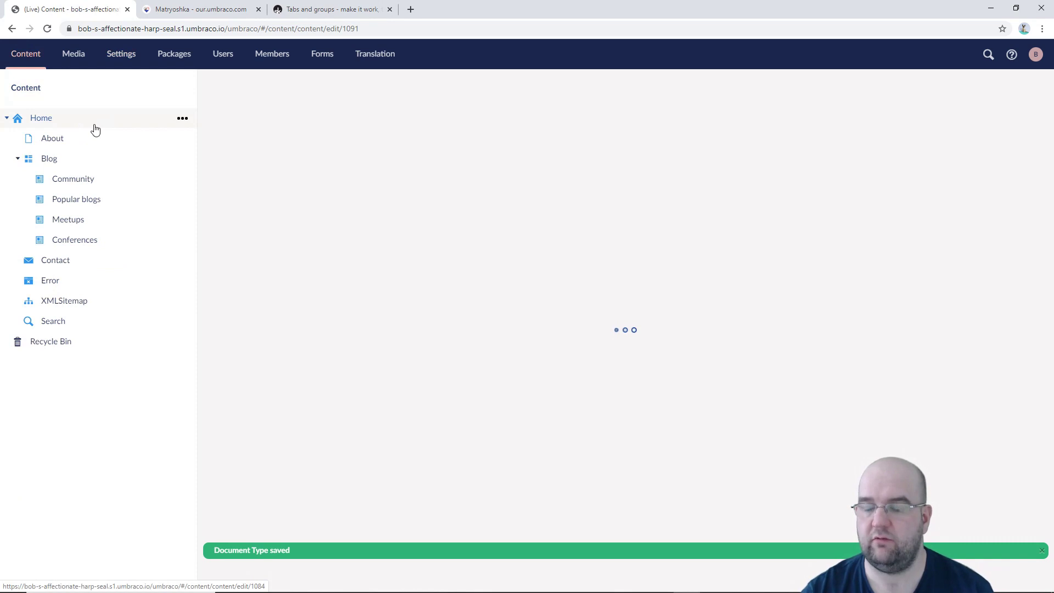
# - Confirm Contact's Visibility tab shows Group 1 and Group 2, then return to the Matryoshka page
pyautogui.click(1041, 550)
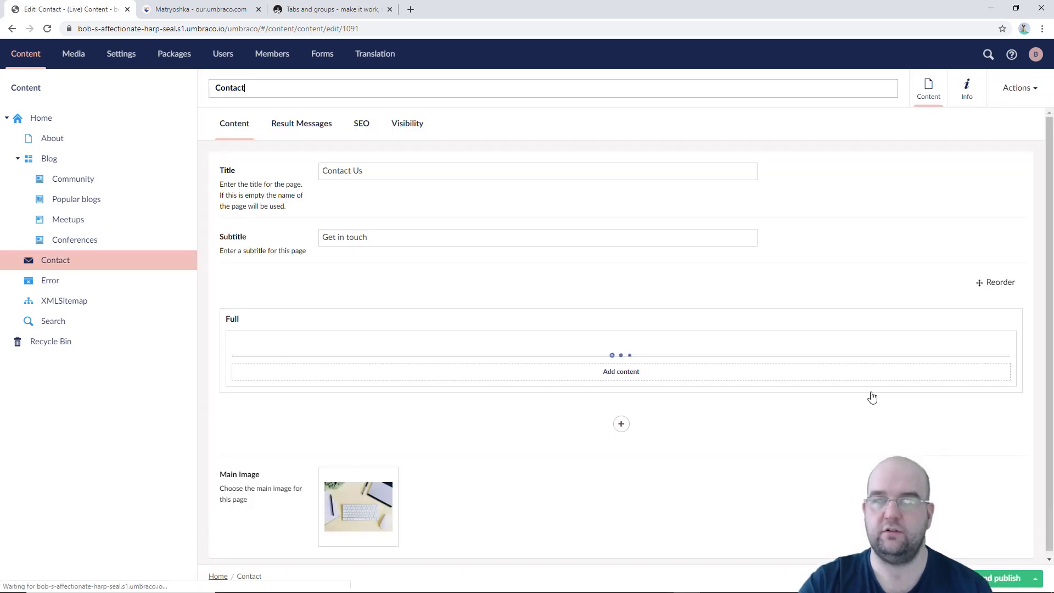
pyautogui.click(275, 124)
pyautogui.click(357, 127)
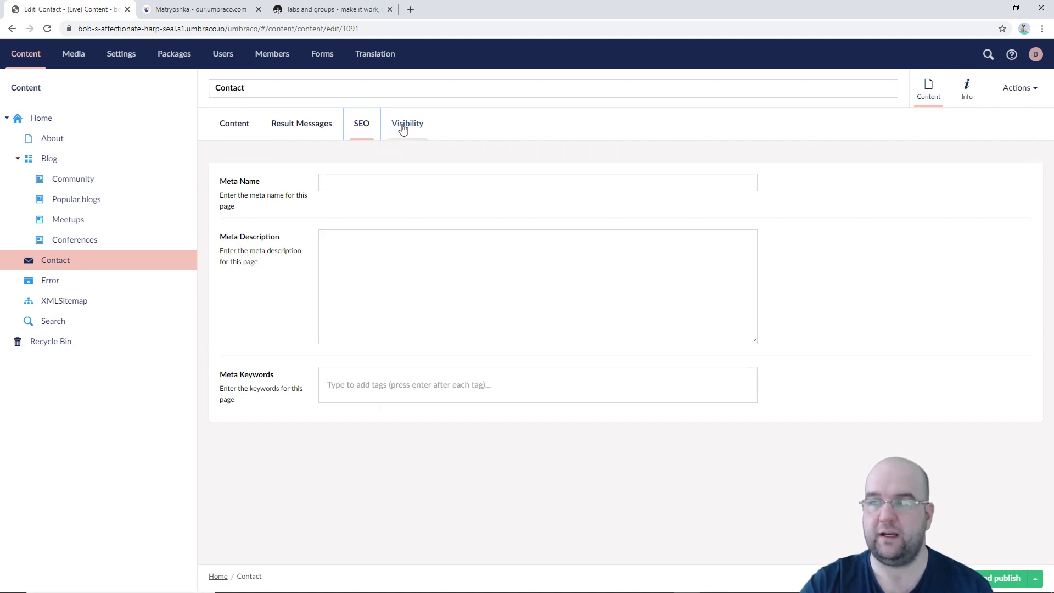
pyautogui.click(403, 128)
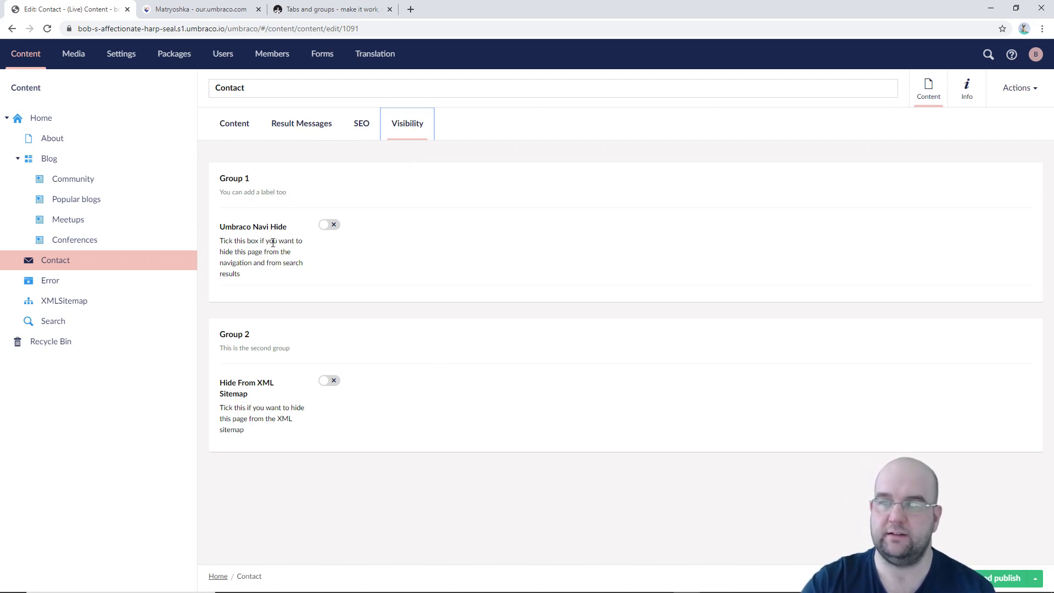
pyautogui.moveTo(290, 195); pyautogui.dragTo(220, 176)
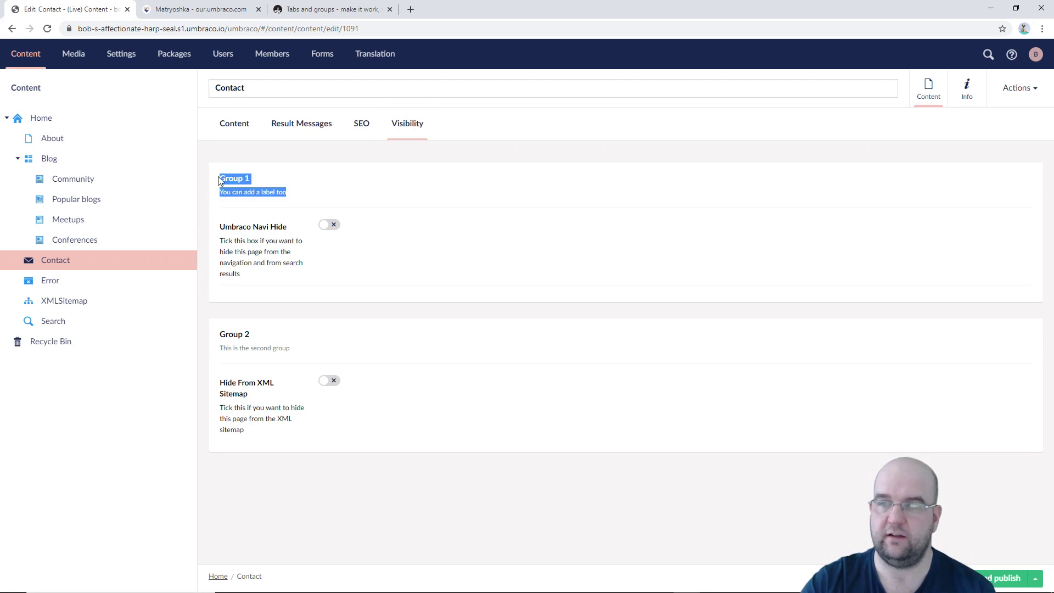
pyautogui.click(248, 189)
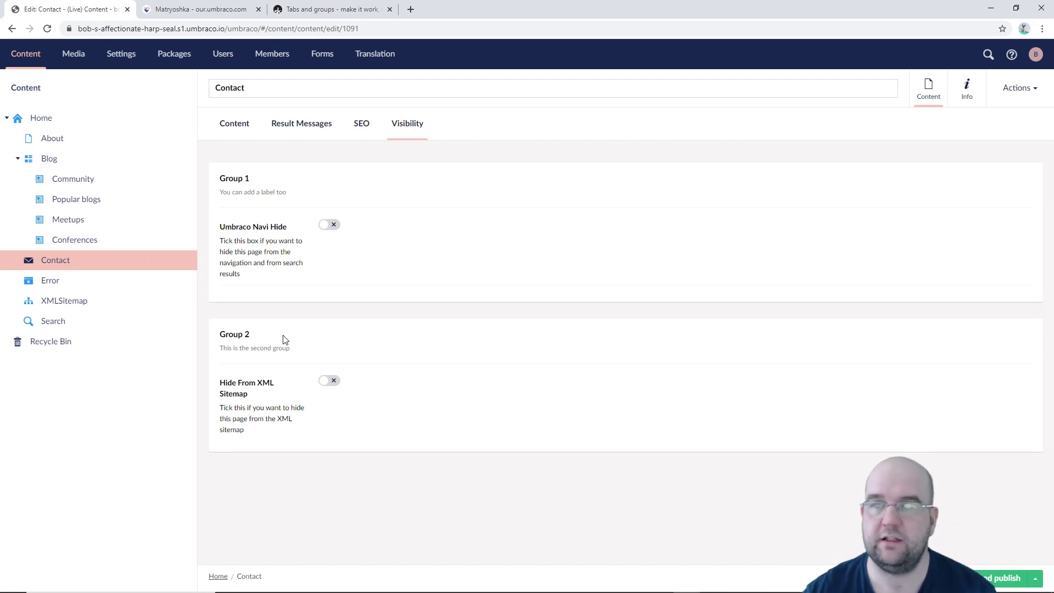
pyautogui.click(181, 10)
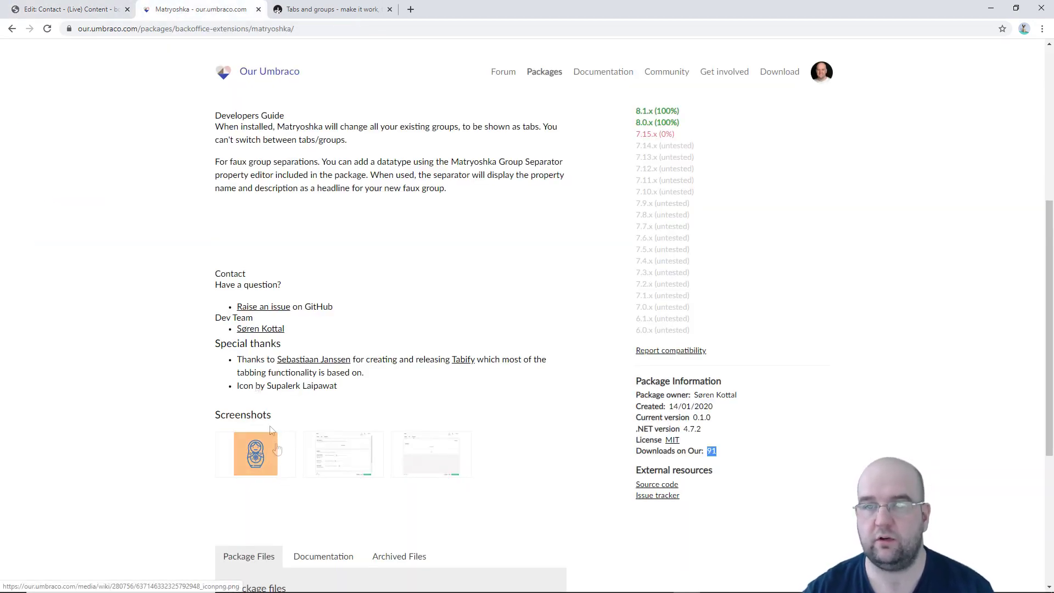
# - Clear the highlighted download count on the Matryoshka page and glance at the Contact editor
pyautogui.scroll(-2, 769, 442)
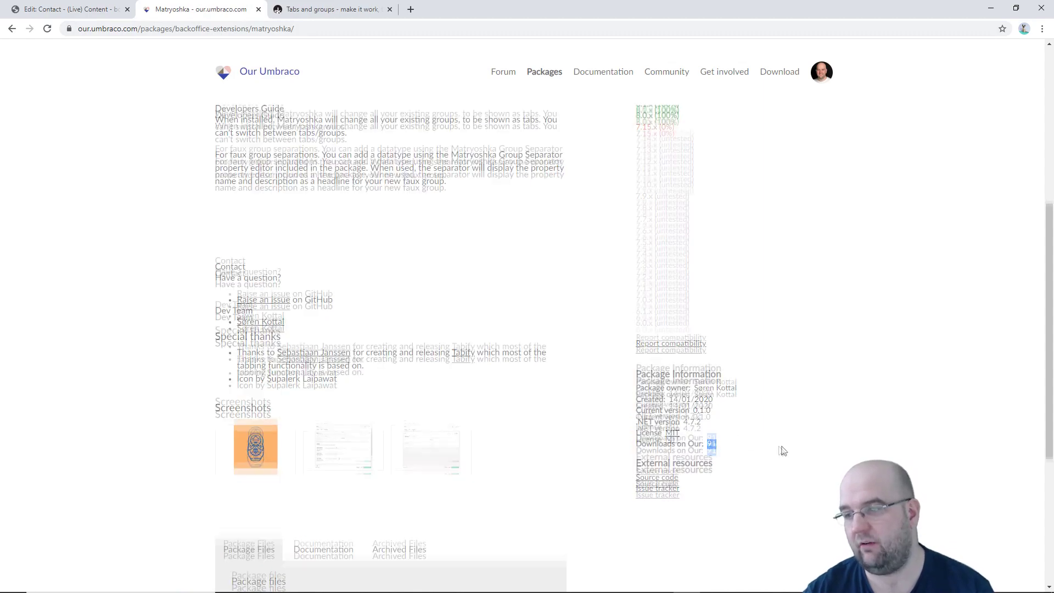
pyautogui.scroll(8, 766, 423)
pyautogui.scroll(-13, 769, 344)
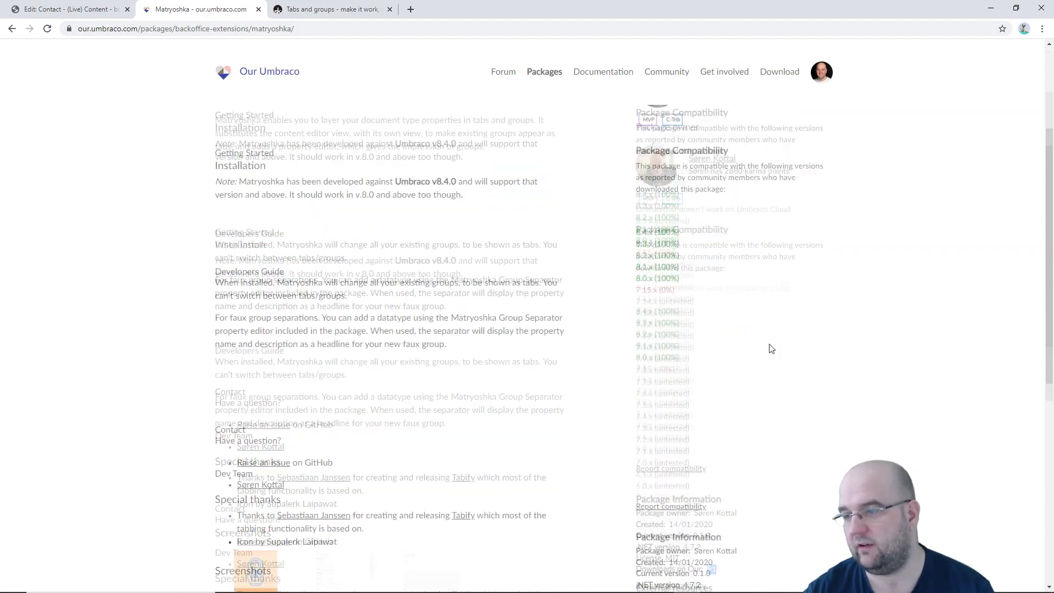
pyautogui.scroll(2, 781, 360)
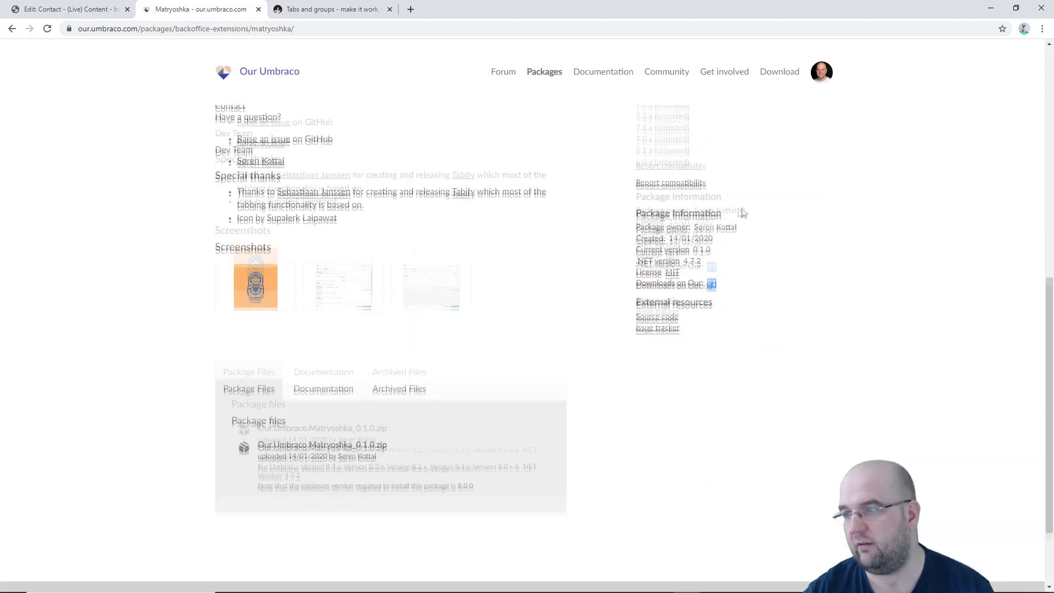
pyautogui.click(764, 309)
pyautogui.click(88, 15)
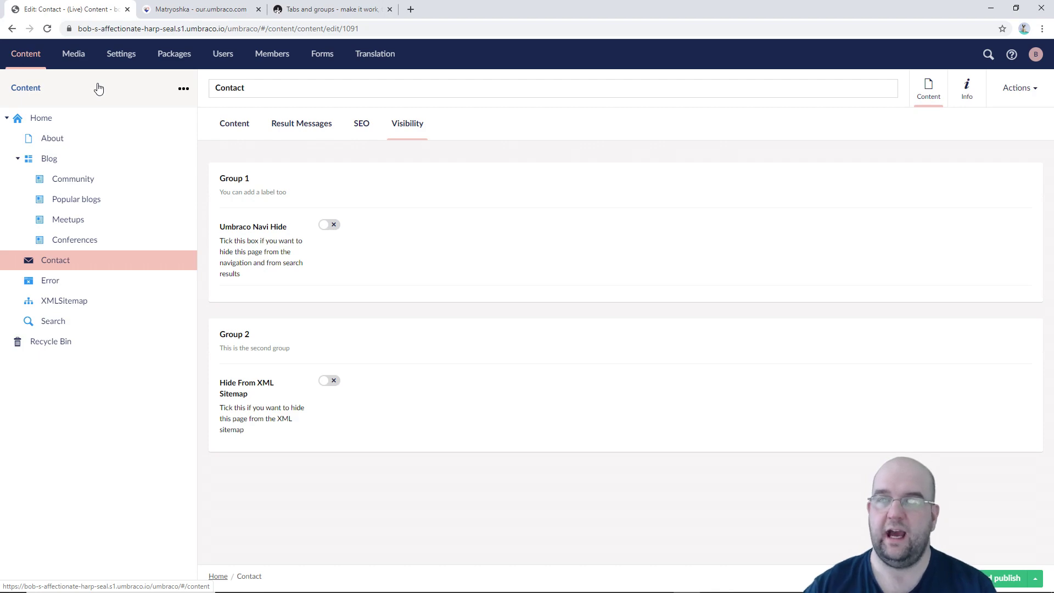
# - Vote for Matryoshka from the top of its package page, raising it to 11 votes
pyautogui.click(168, 10)
pyautogui.scroll(3, 610, 286)
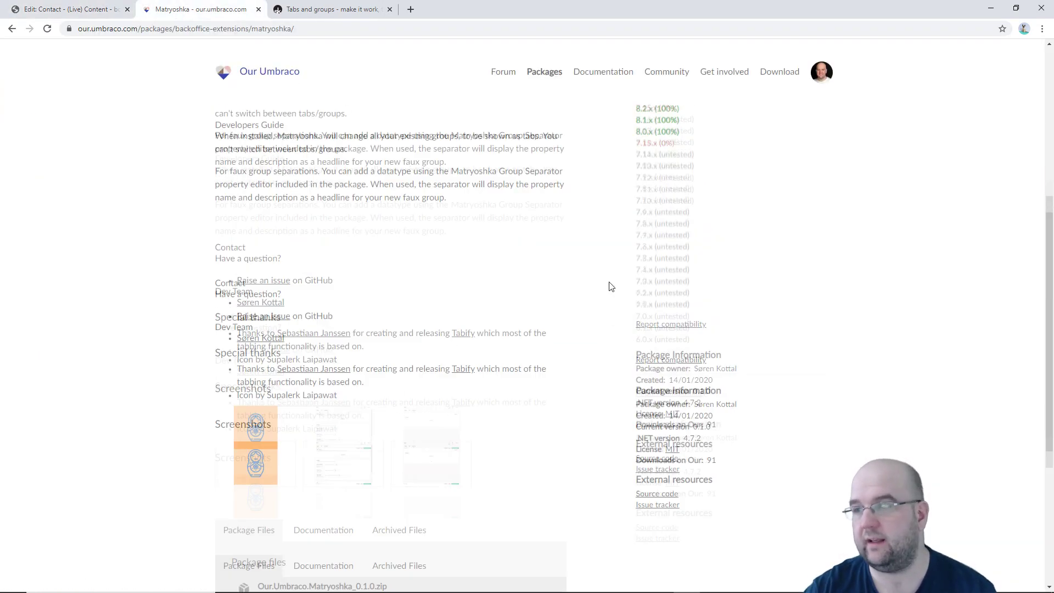
pyautogui.scroll(5, 610, 287)
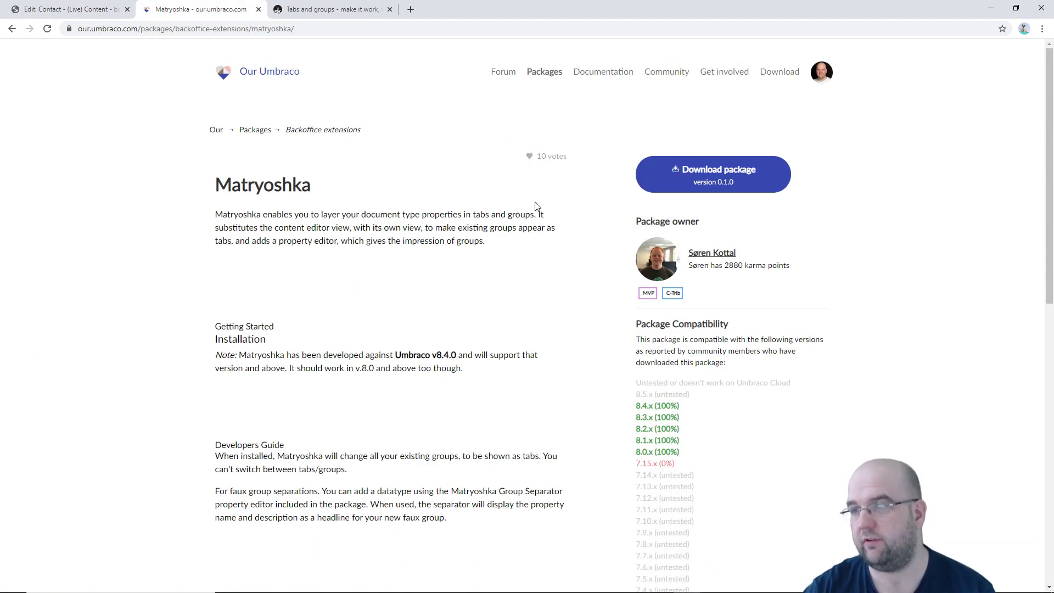
pyautogui.click(546, 156)
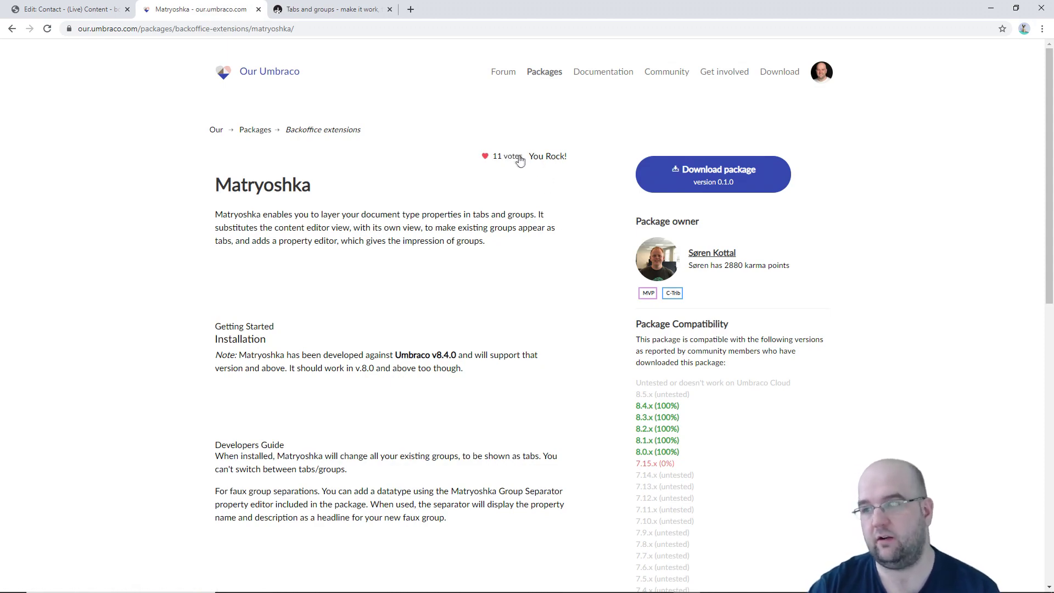
pyautogui.scroll(-8, 758, 298)
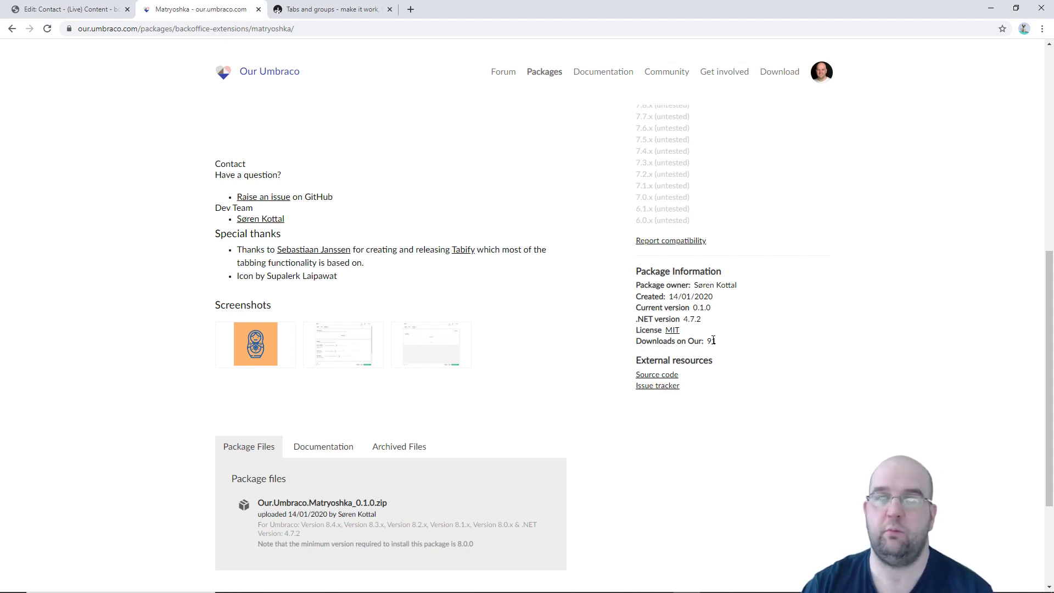
pyautogui.click(71, 8)
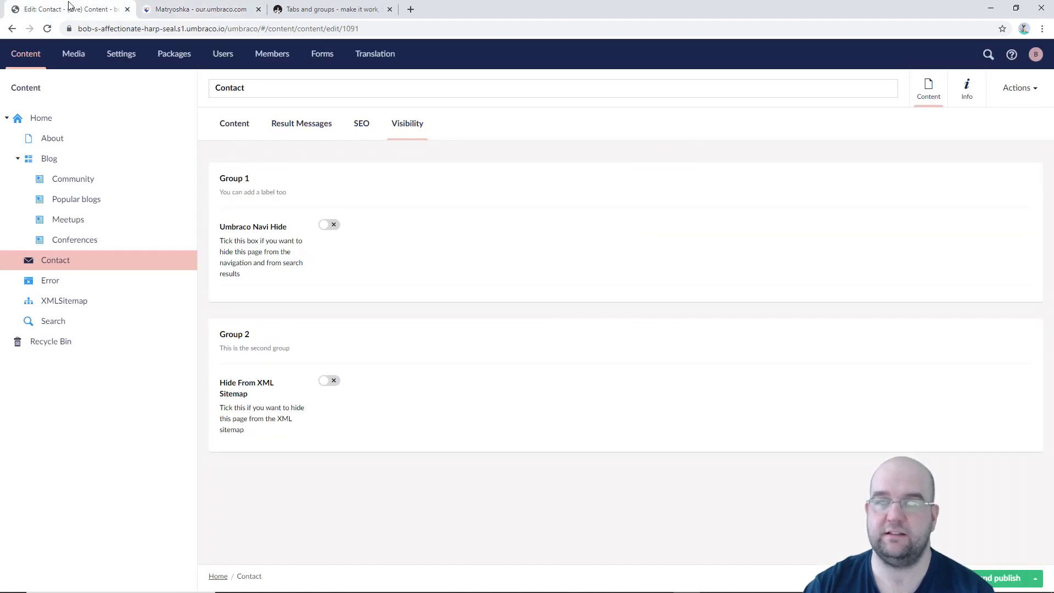